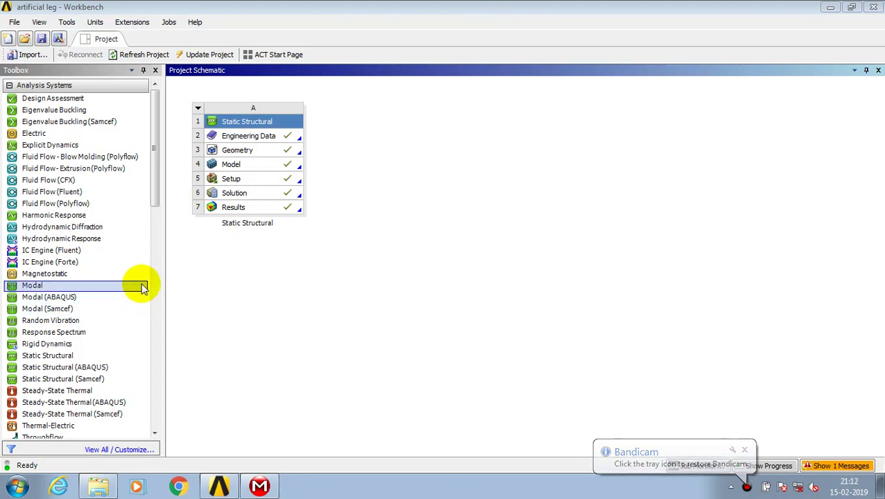
Step: Drop a Static Structural system on 'Create standalone system' to create system B beside A
drag(152, 197, 154, 223)
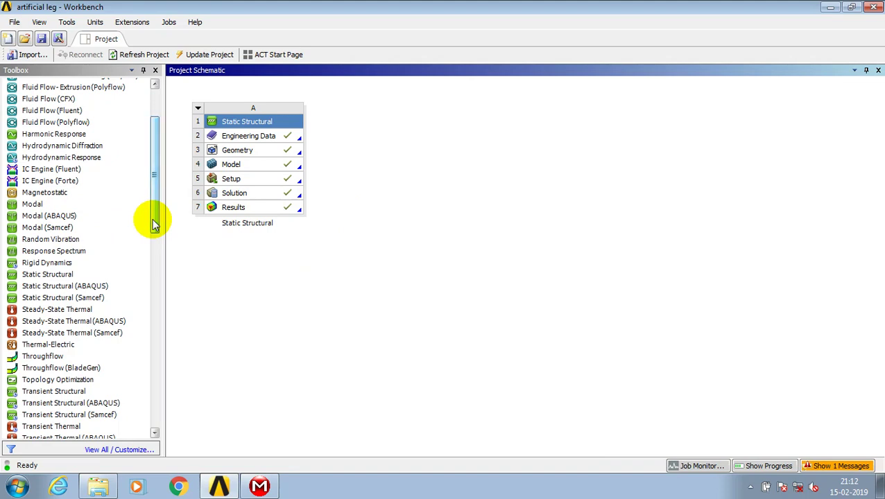
click(97, 275)
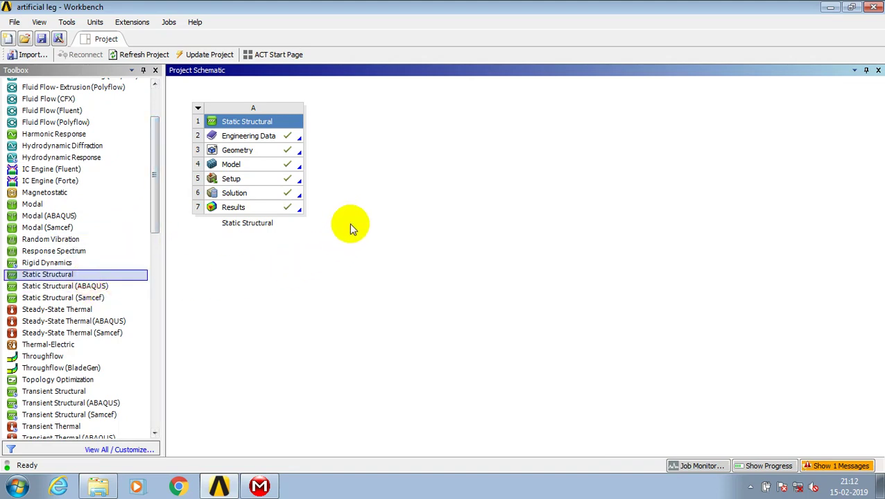
drag(350, 229, 385, 158)
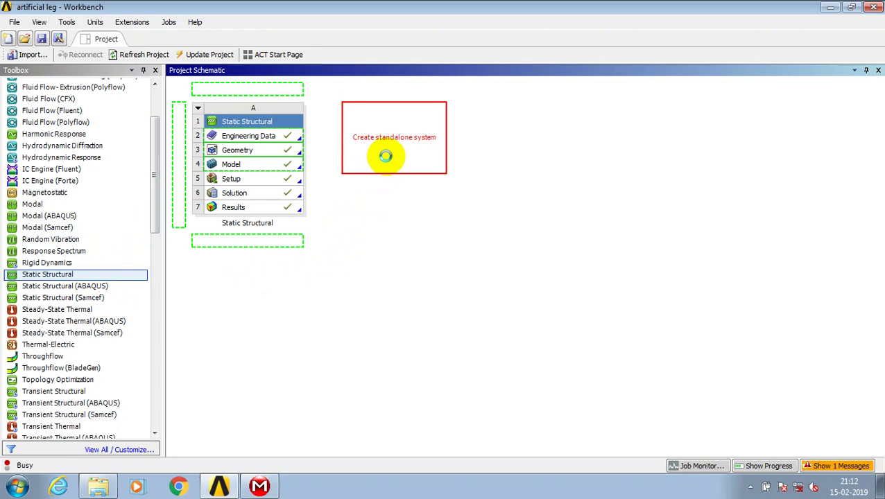
drag(386, 156, 401, 154)
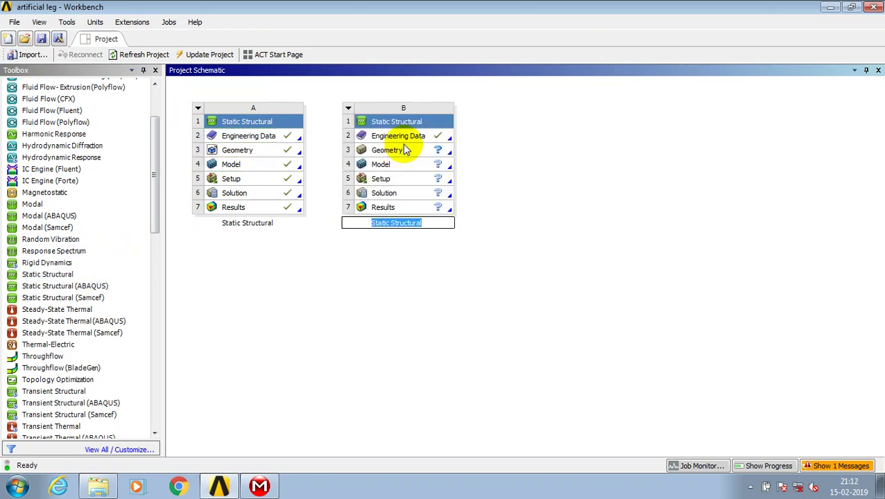
click(422, 138)
Step: Add Gray Cast Iron from General Materials to system B's Engineering Data, then return to Project
double_click(423, 139)
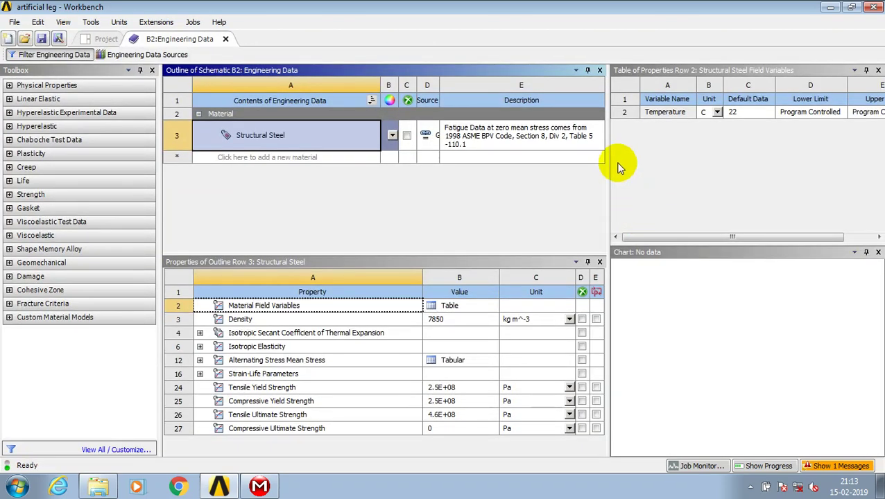
click(135, 55)
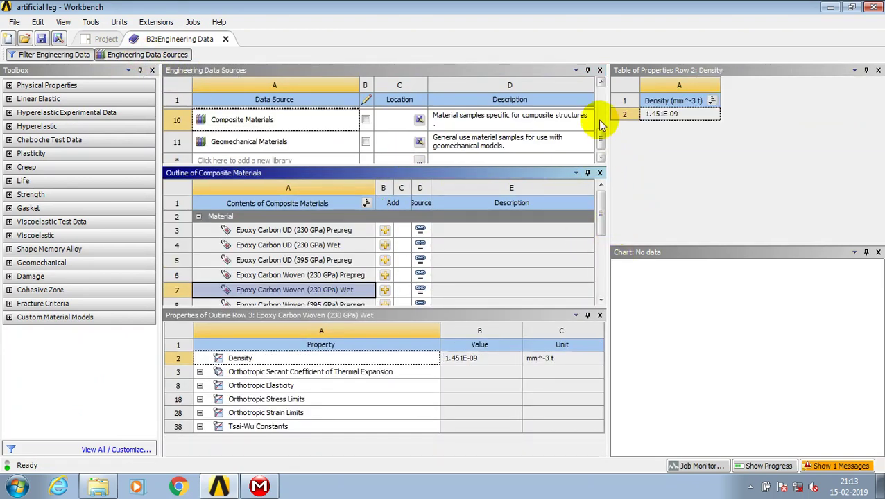
drag(601, 136, 602, 87)
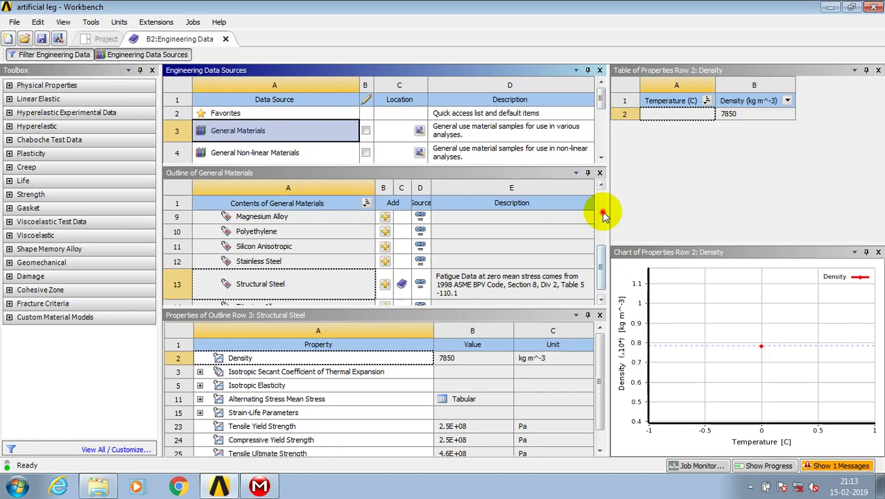
drag(603, 215, 615, 253)
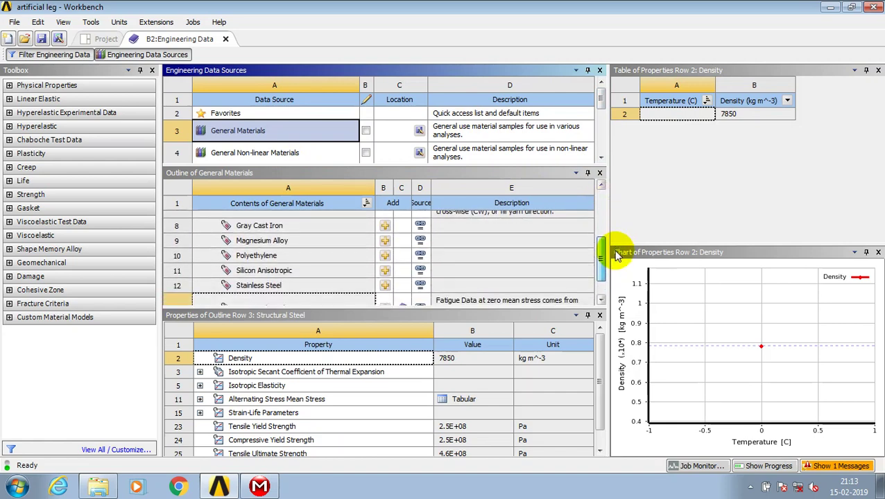
click(385, 226)
scroll(438, 241, down, 1)
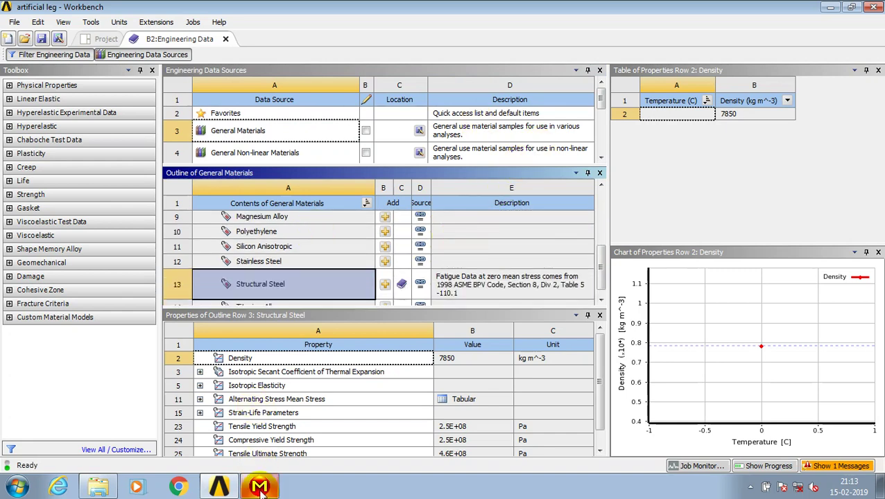
click(95, 39)
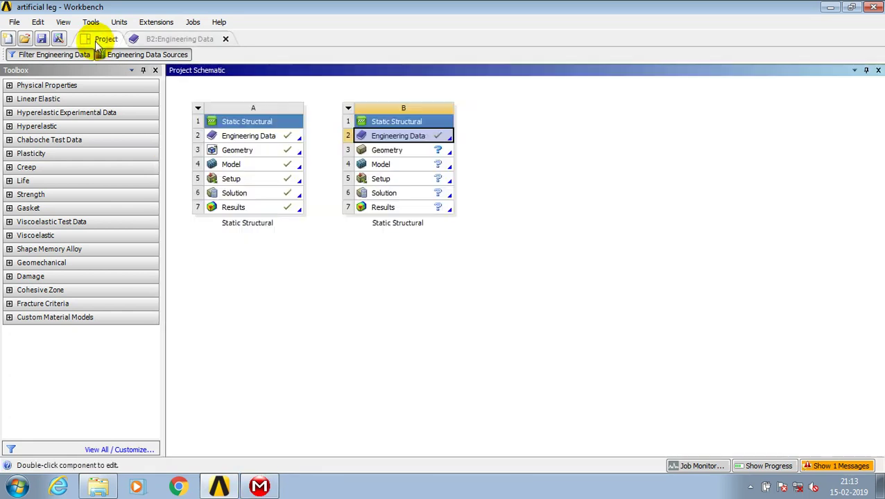
Step: Import STV.STEP from the Desktop as system B's geometry
click(406, 152)
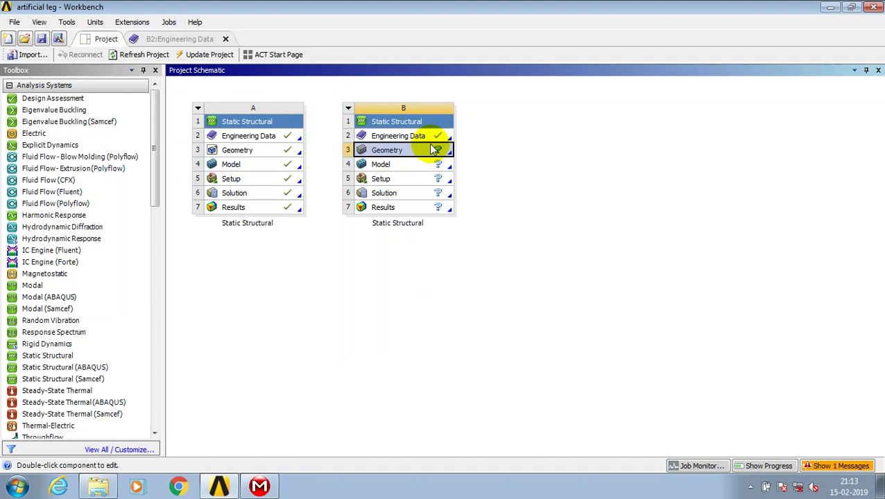
right_click(438, 153)
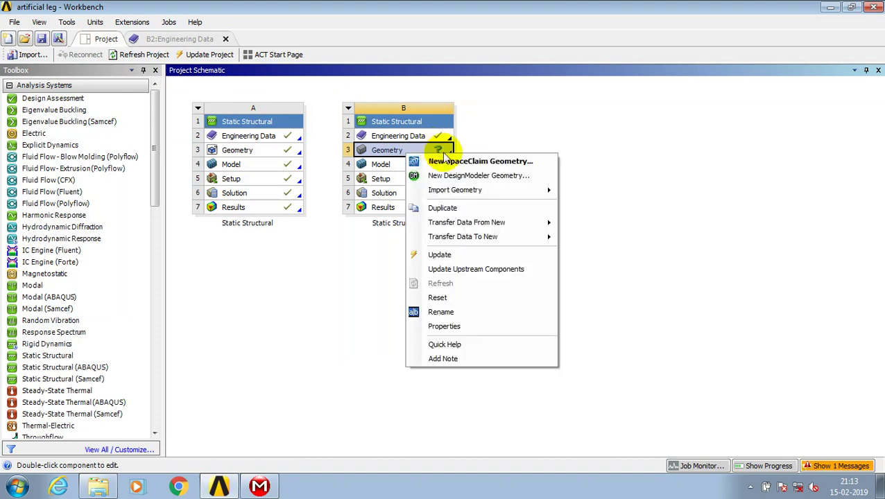
mouse_move(501, 190)
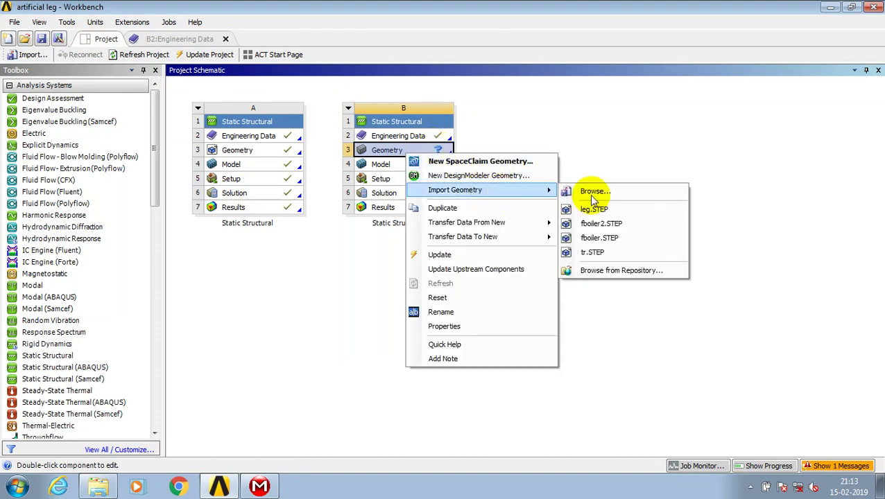
click(593, 192)
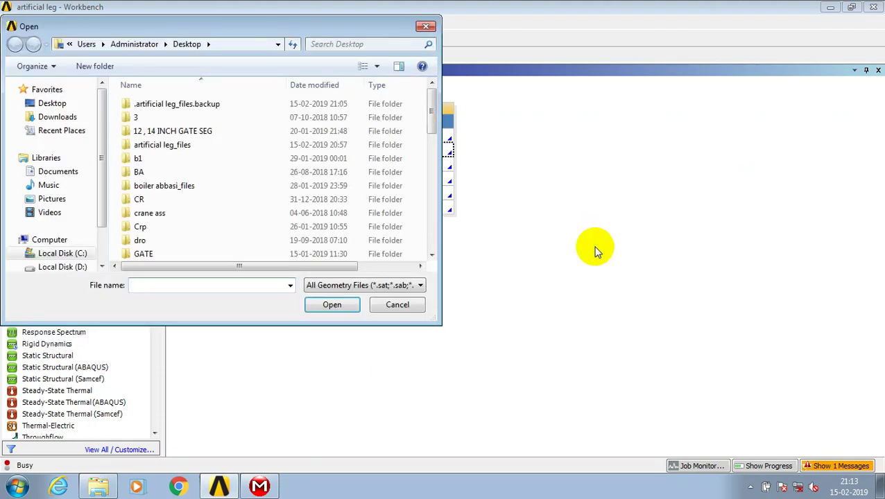
drag(433, 99, 433, 128)
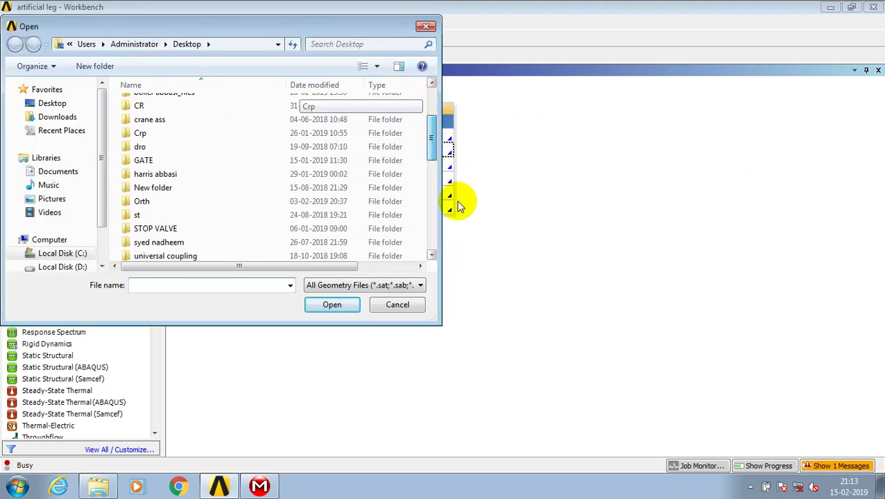
click(433, 251)
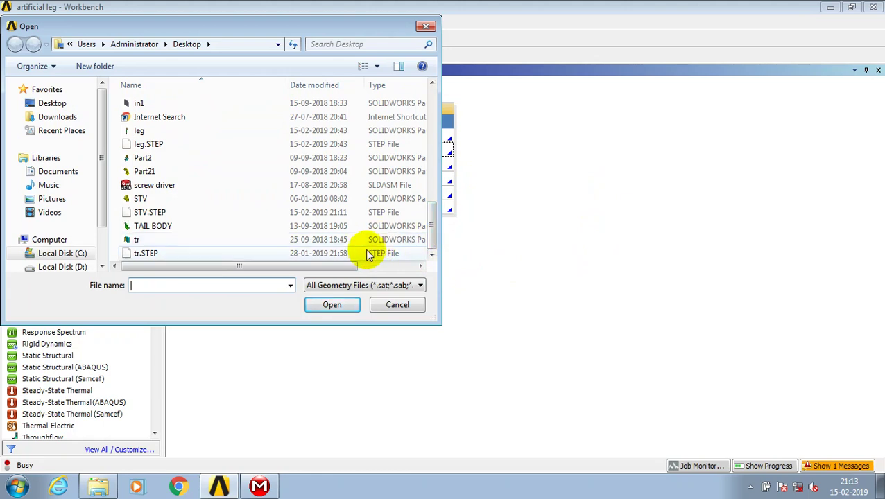
click(350, 212)
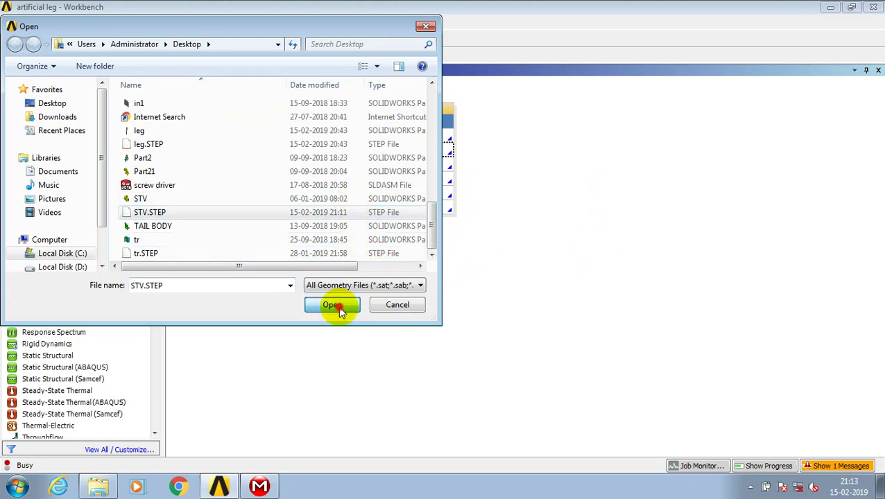
click(332, 305)
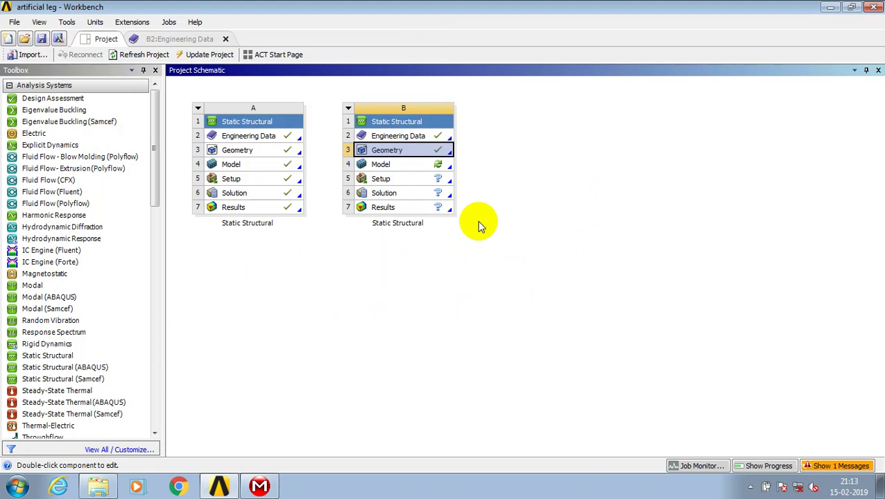
Step: Launch Mechanical from system B's Model cell and load the STV valve body
double_click(412, 168)
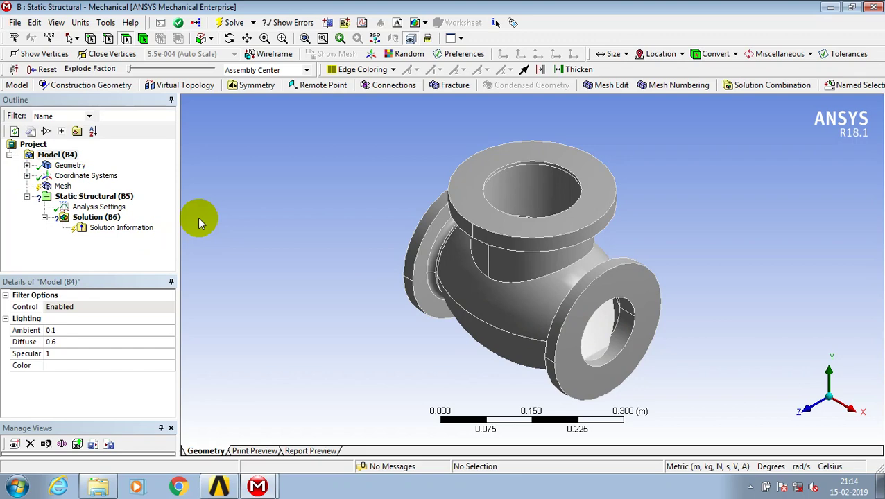
Step: Assign Gray Cast Iron as the material of the STV body
click(27, 165)
click(77, 176)
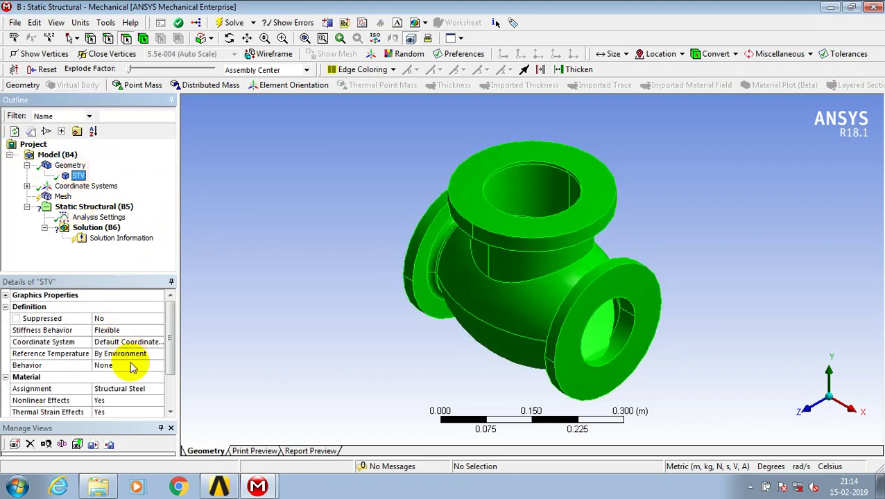
click(155, 387)
click(159, 389)
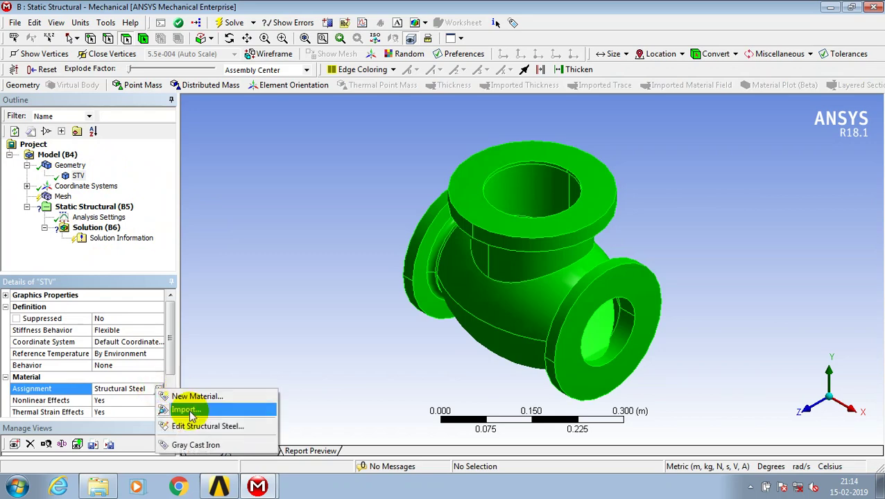
click(201, 446)
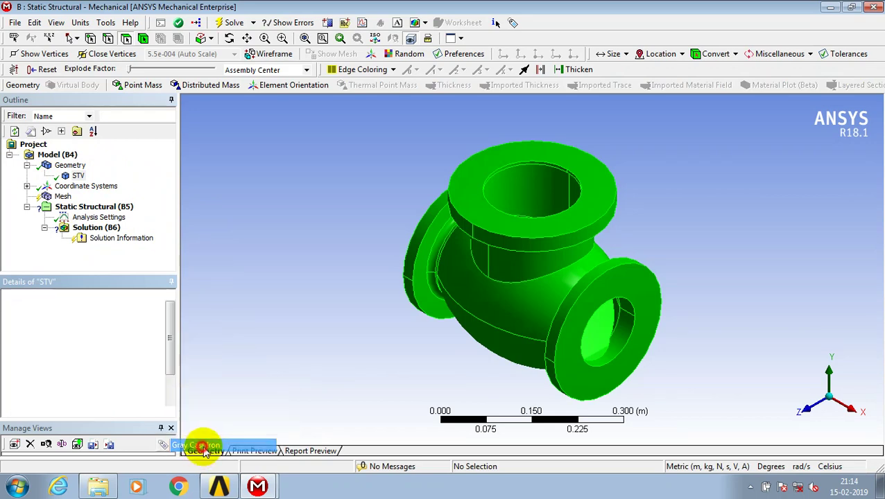
Step: Generate the mesh on the valve body
click(62, 196)
right_click(64, 198)
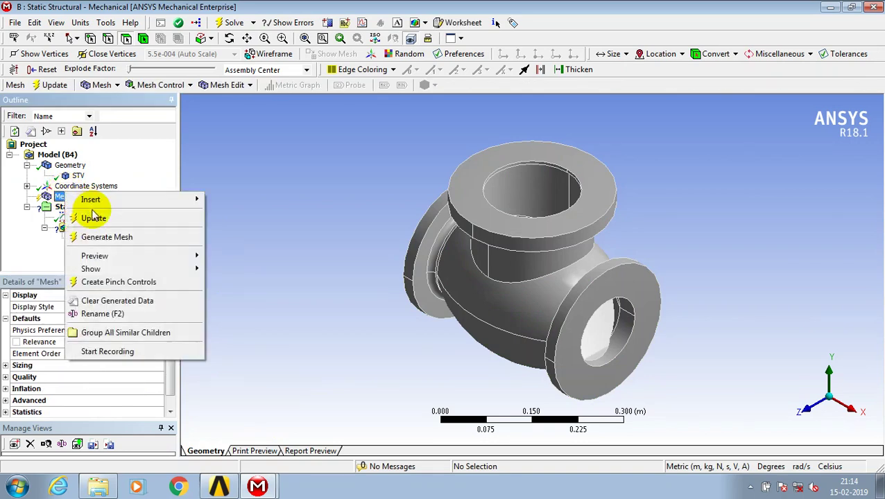
click(110, 237)
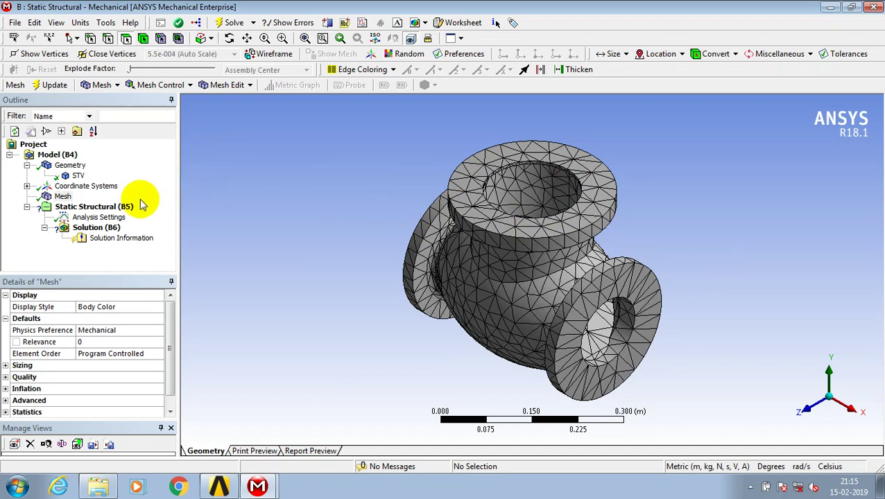
click(114, 206)
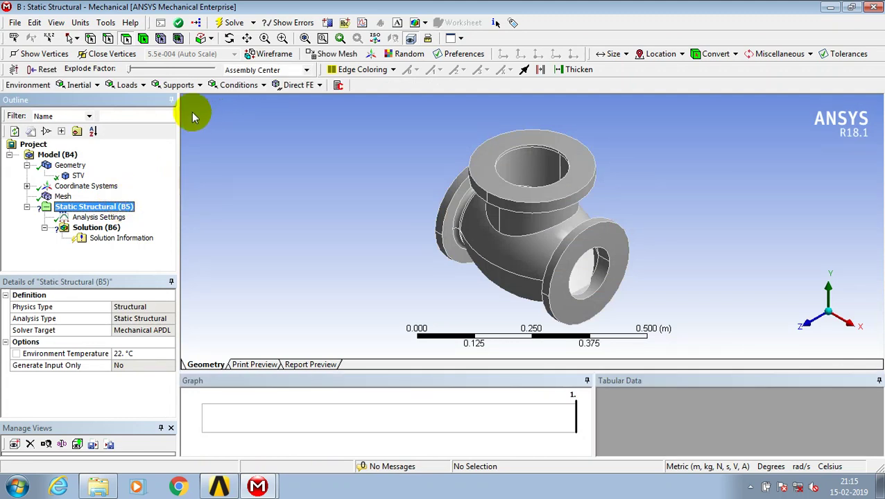
Step: Add a Fixed Support on the right, top and left flange faces of the valve body
click(178, 85)
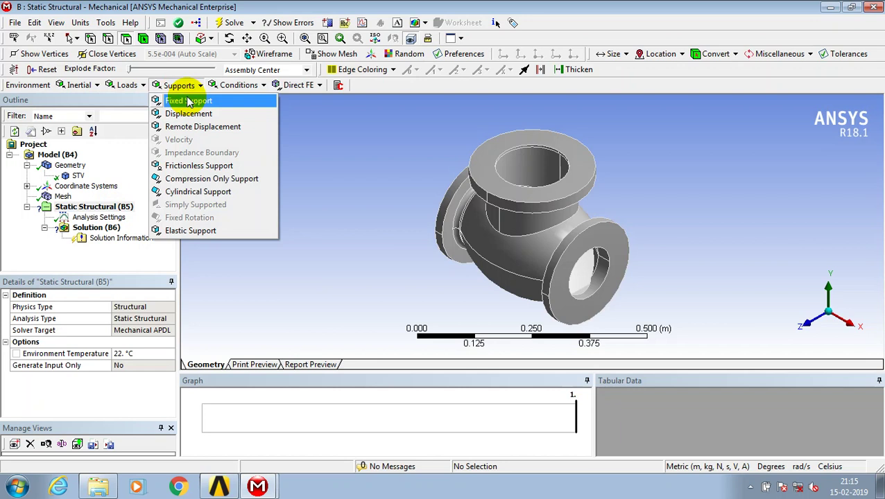
click(189, 102)
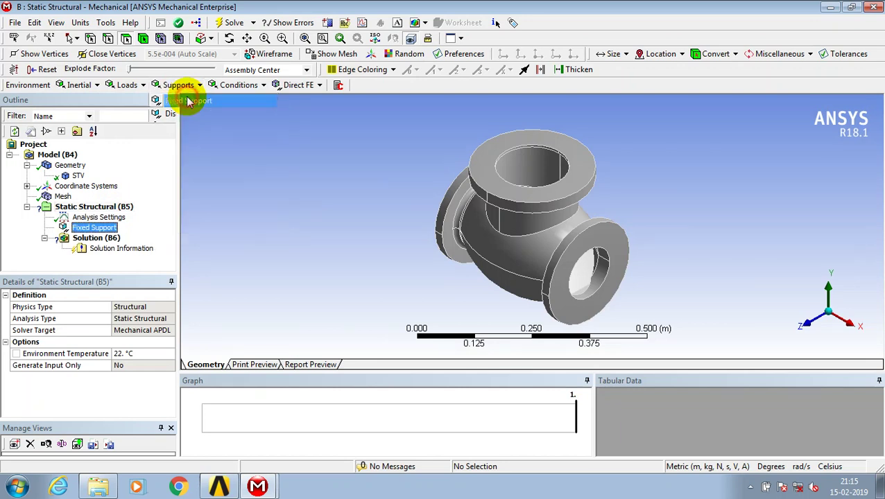
click(585, 256)
ctrl+click(573, 170)
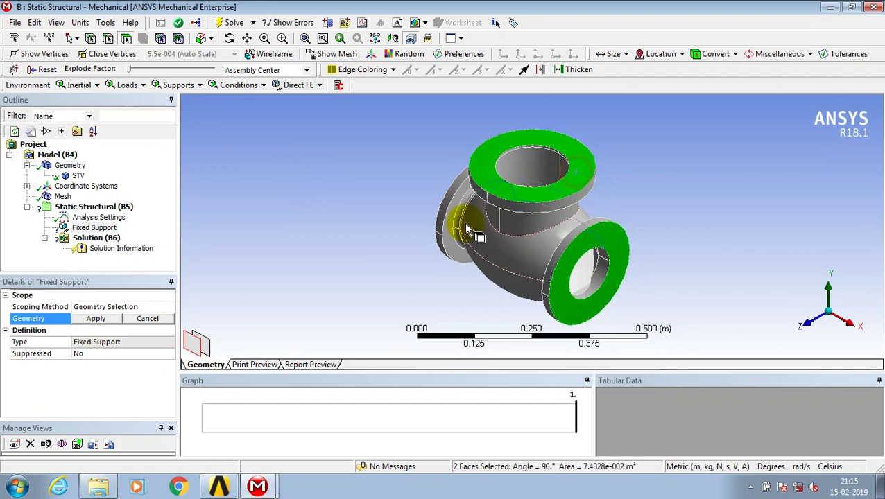
middle_drag(464, 222, 443, 211)
ctrl+click(446, 233)
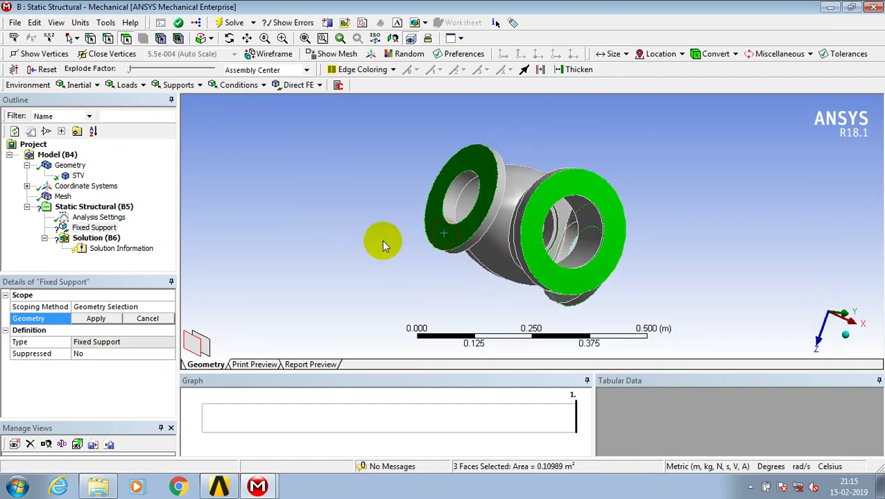
middle_drag(385, 245, 316, 198)
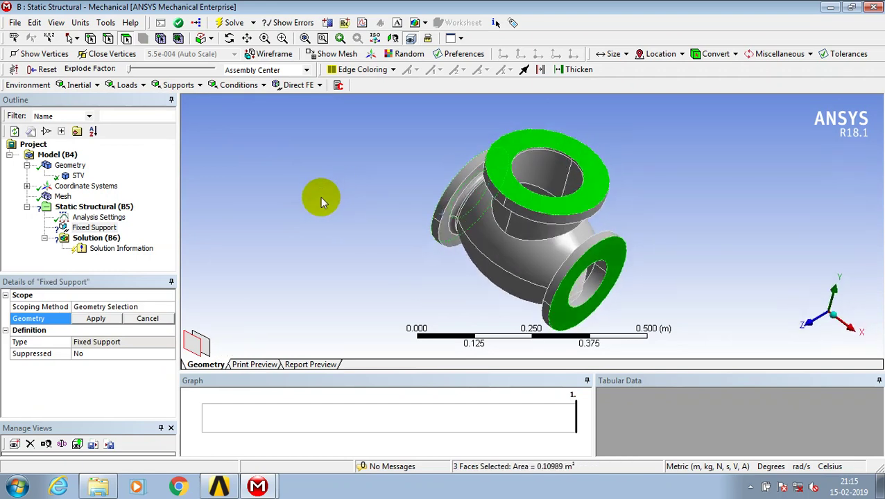
click(97, 319)
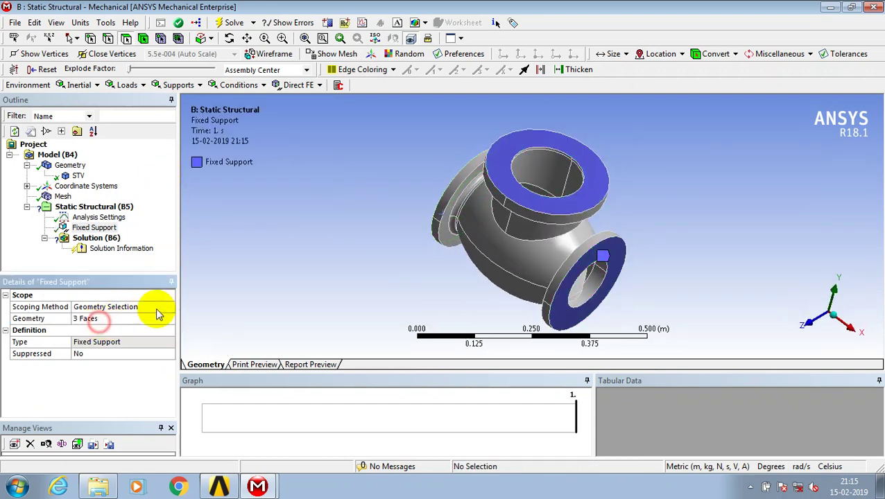
Step: Insert a Hydrostatic Pressure load and begin selecting the inner bore faces
click(126, 86)
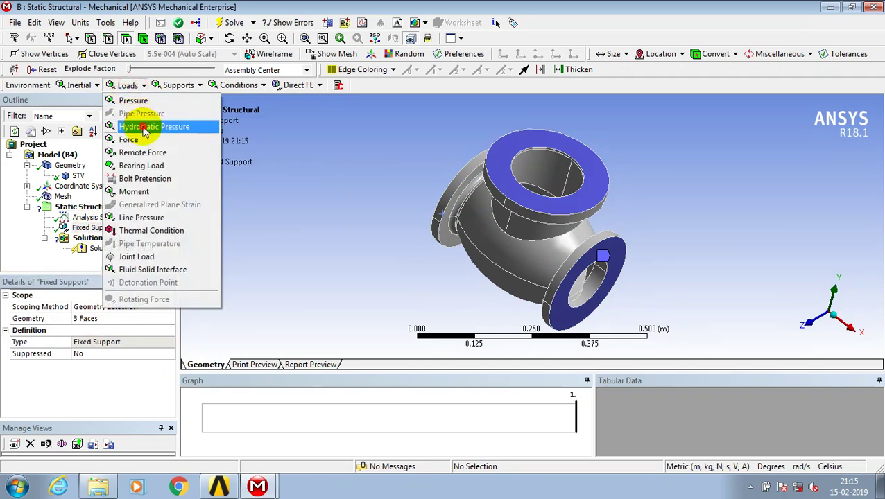
click(357, 172)
middle_drag(333, 224, 545, 291)
click(527, 179)
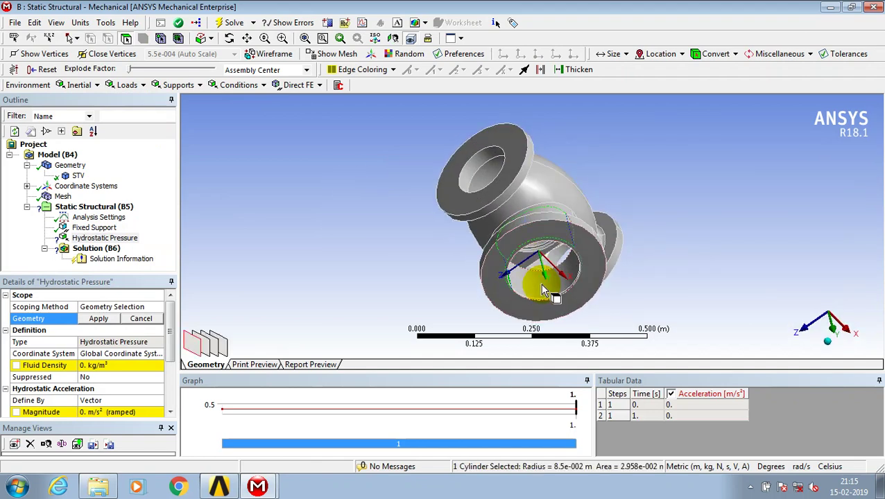
ctrl+click(531, 277)
middle_drag(479, 306, 540, 179)
ctrl+click(479, 201)
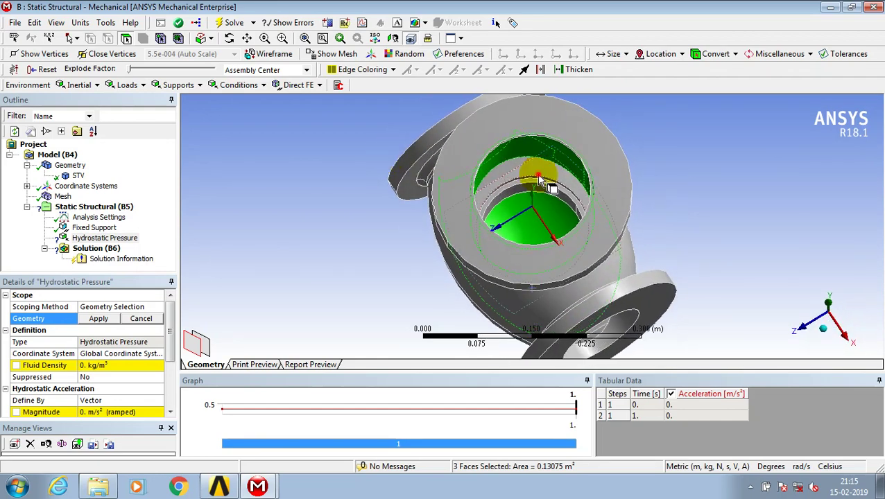
ctrl+click(540, 178)
ctrl+click(546, 174)
Step: Add the bore groove faces and more housing interior faces to the selection
scroll(559, 190, up, 4)
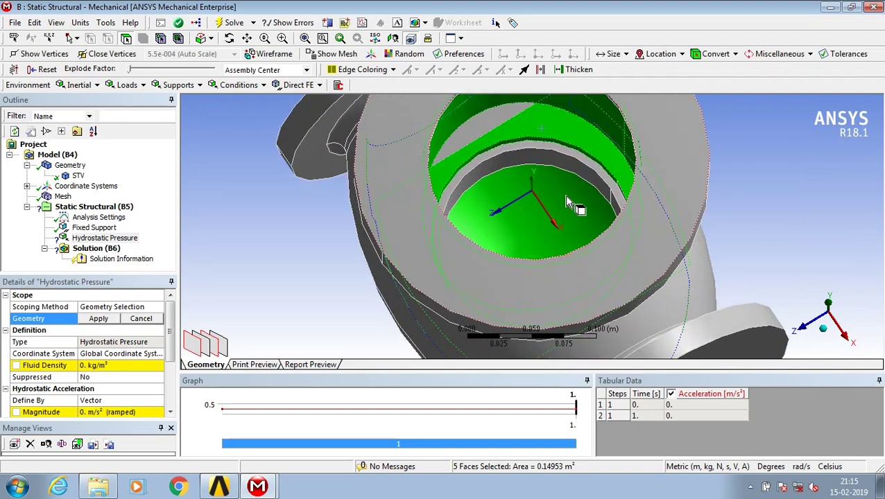
ctrl+click(579, 168)
ctrl+click(559, 177)
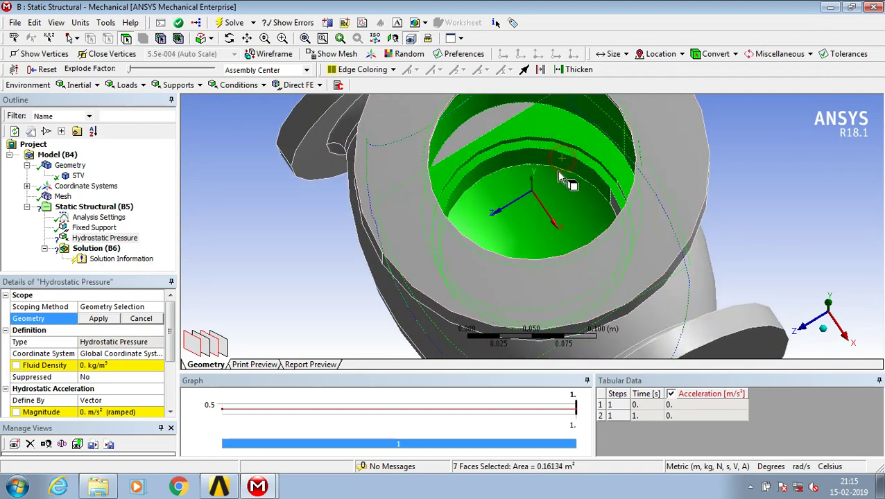
scroll(533, 198, up, 2)
scroll(472, 128, down, 3)
ctrl+click(472, 127)
scroll(506, 219, up, 3)
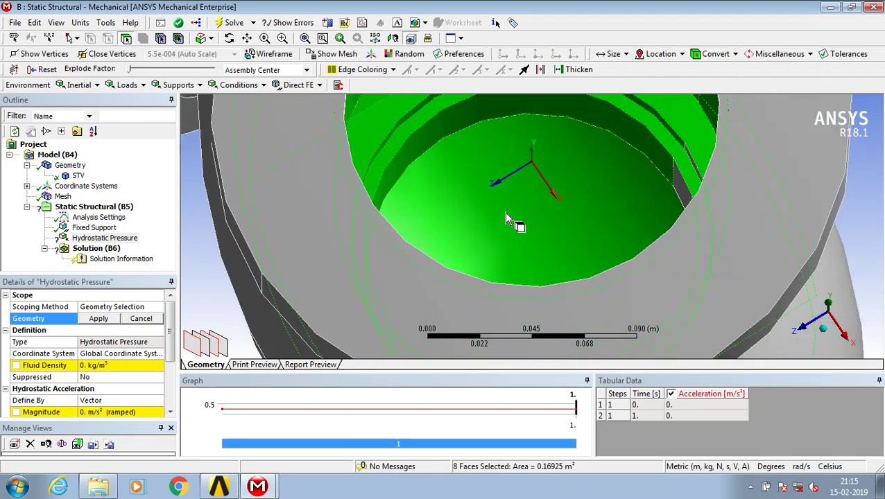
scroll(507, 219, down, 3)
middle_drag(517, 241, 583, 247)
ctrl+click(559, 292)
ctrl+click(575, 284)
Step: Add the lower, side and upper inner bore faces to the selection
scroll(624, 291, up, 4)
ctrl+click(622, 293)
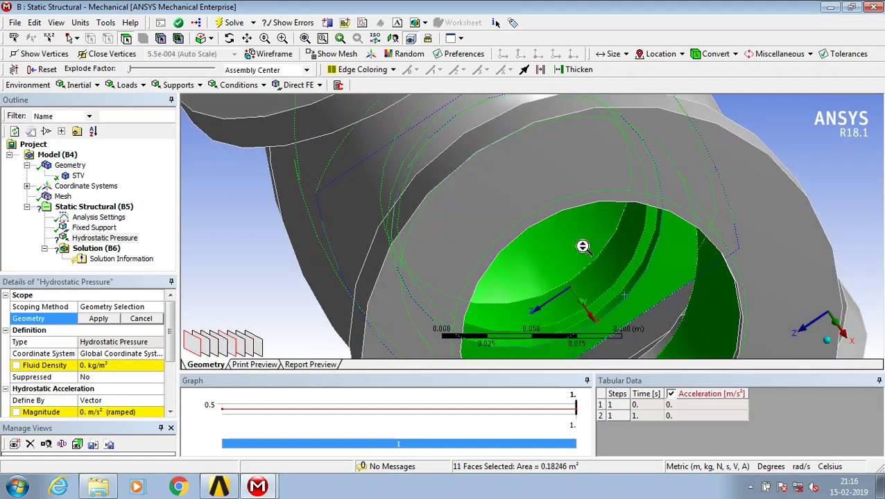
scroll(582, 246, down, 3)
middle_drag(610, 313, 542, 285)
ctrl+click(542, 284)
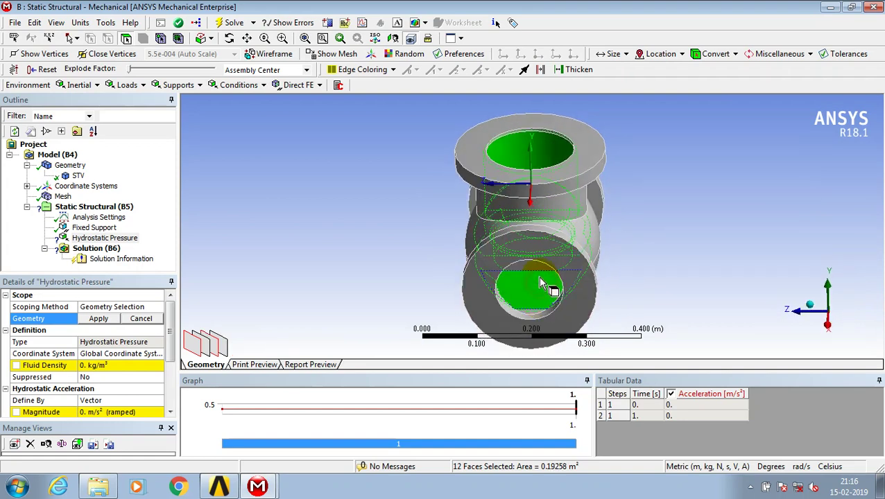
ctrl+click(543, 284)
middle_drag(543, 284, 484, 254)
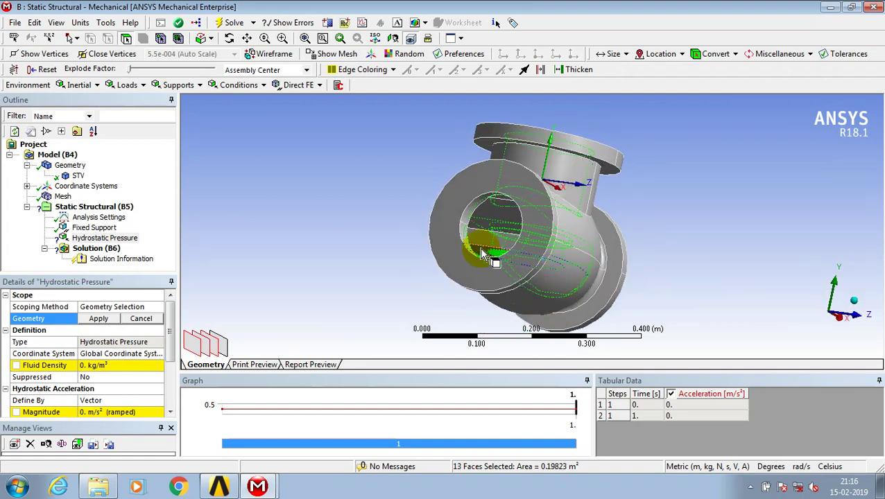
ctrl+click(484, 254)
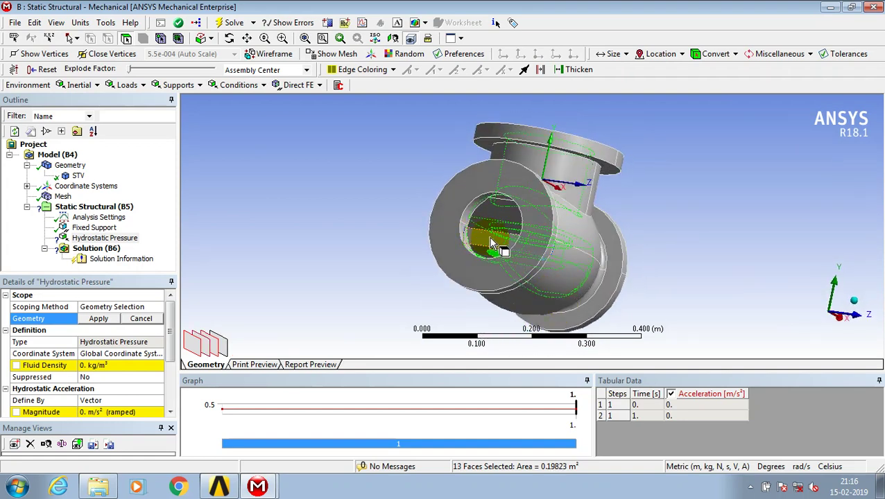
ctrl+click(463, 303)
middle_drag(463, 303, 626, 303)
ctrl+click(471, 193)
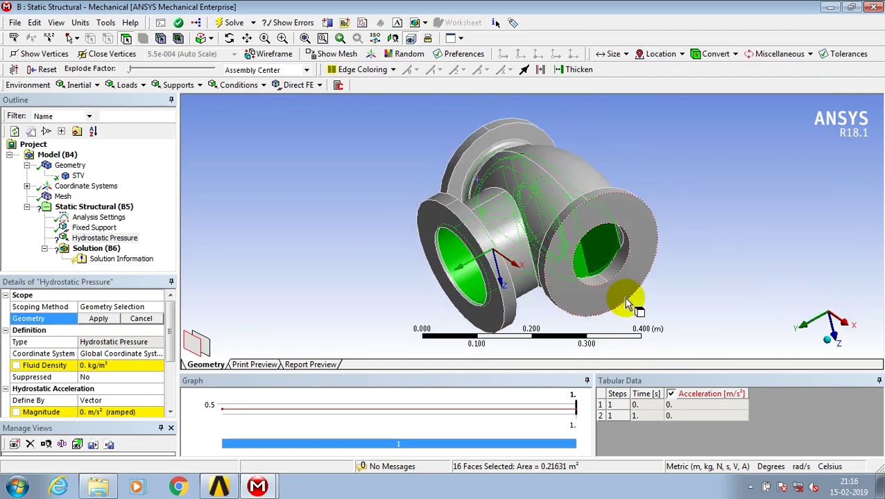
Step: Add the right bore faces and apply the pressure to all 18 inner faces
scroll(623, 298, up, 3)
ctrl+click(625, 309)
ctrl+click(606, 308)
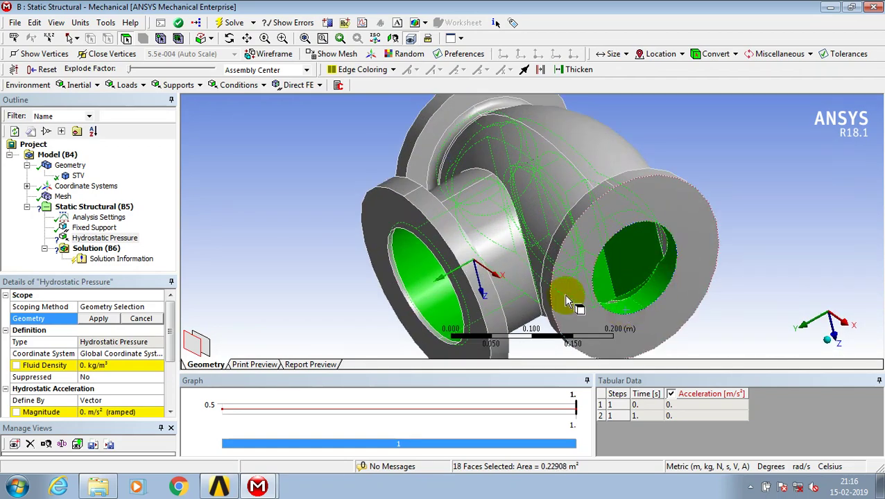
middle_drag(566, 301, 573, 152)
scroll(539, 252, down, 3)
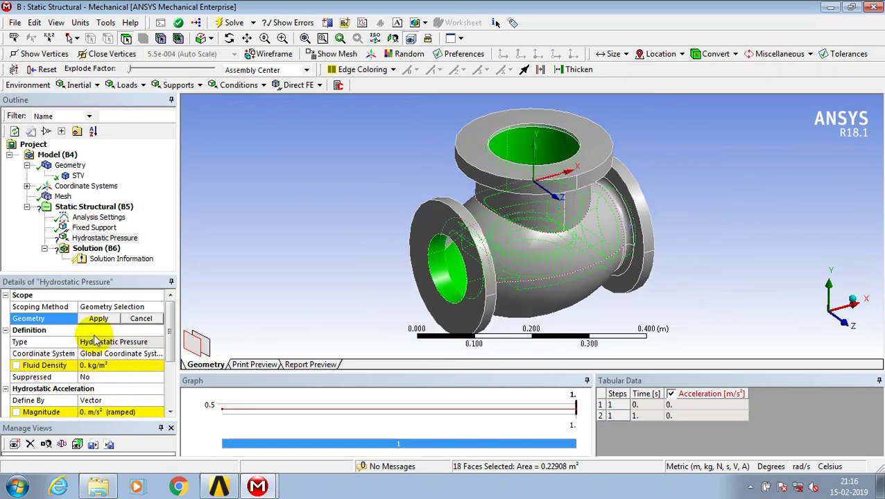
click(99, 318)
Step: Set fluid density to 1100 kg/m³ and acceleration to 25 m/s², and apply the acceleration direction
click(113, 365)
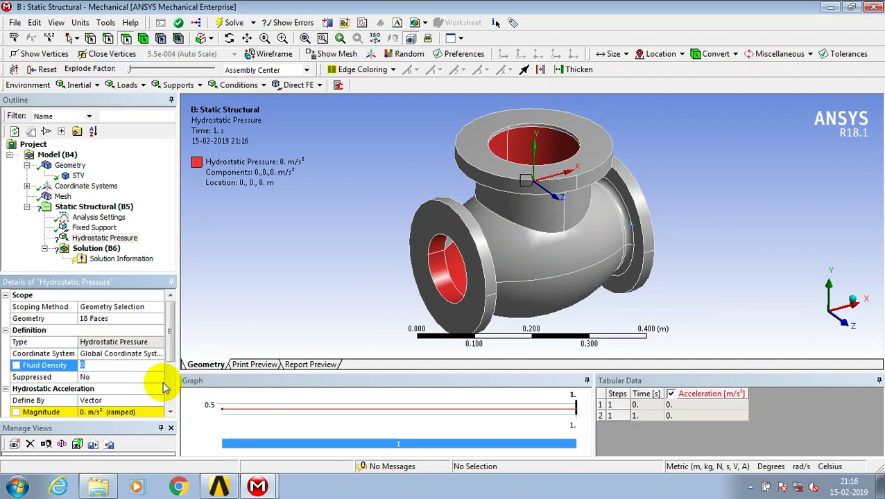
text(1100)
key(Return)
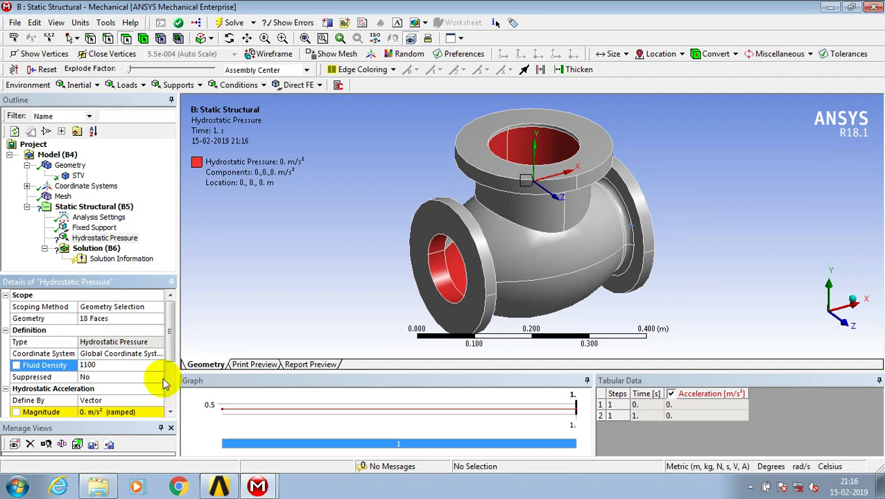
click(127, 412)
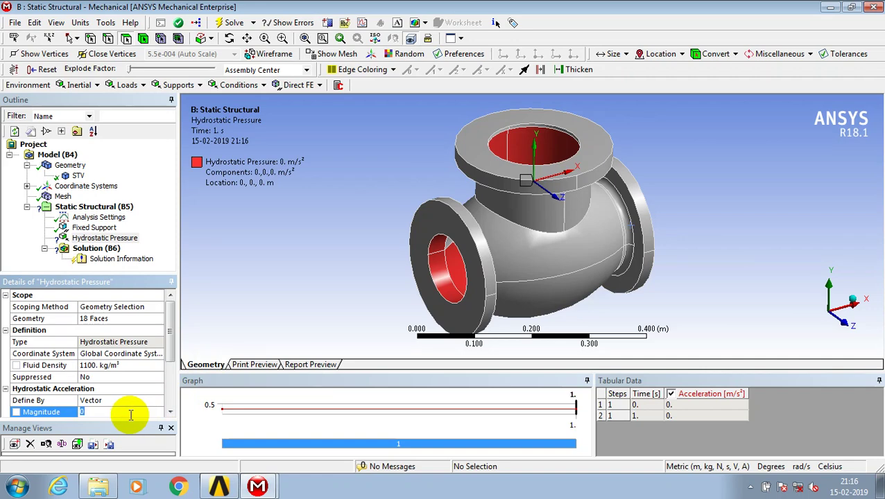
text(25)
key(Return)
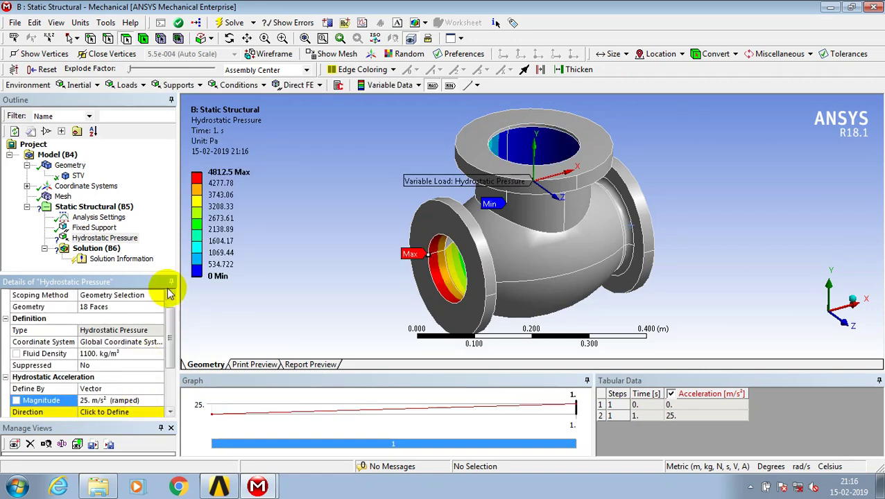
click(116, 414)
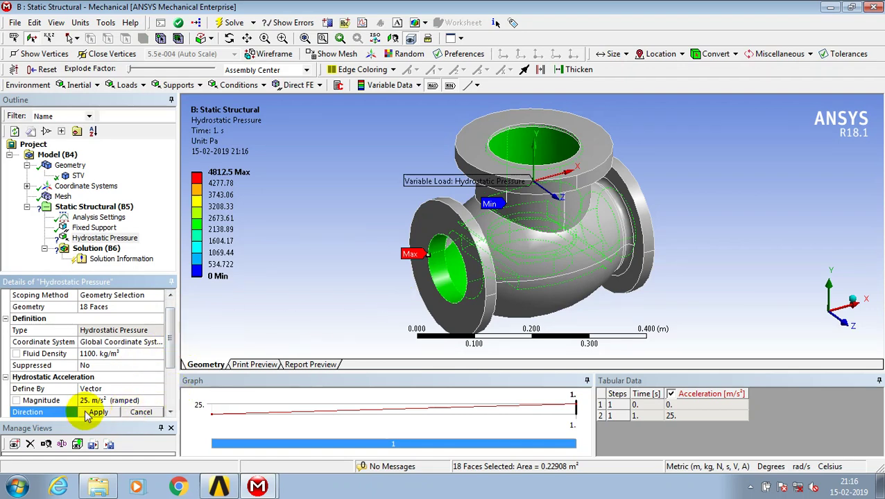
click(89, 413)
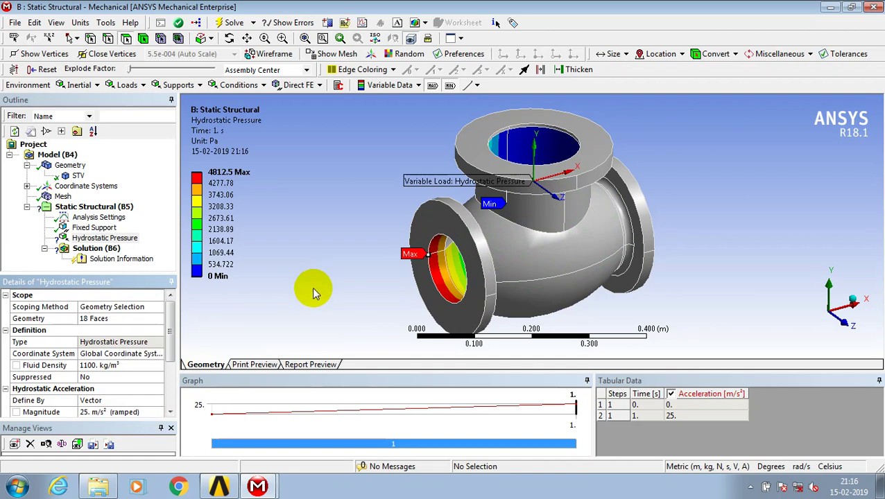
Step: Add Total Deformation and Equivalent (von-Mises) Elastic Strain results under Solution (B6)
click(90, 248)
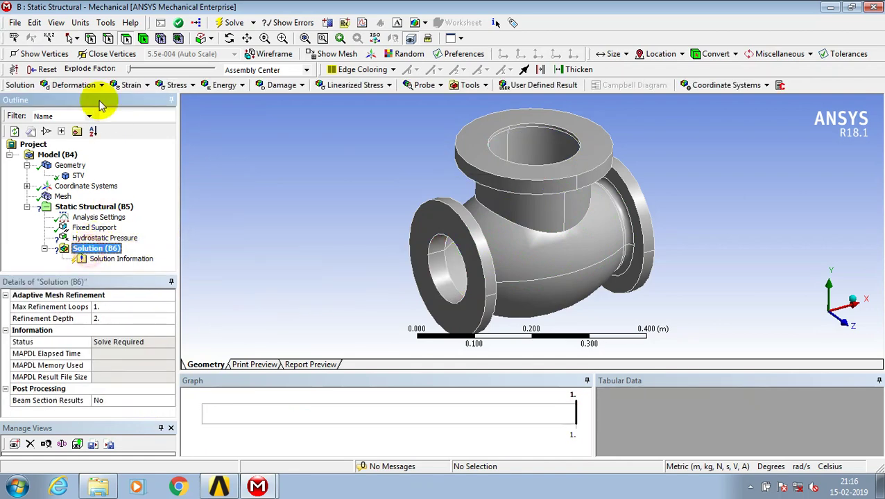
click(88, 84)
click(66, 101)
click(131, 85)
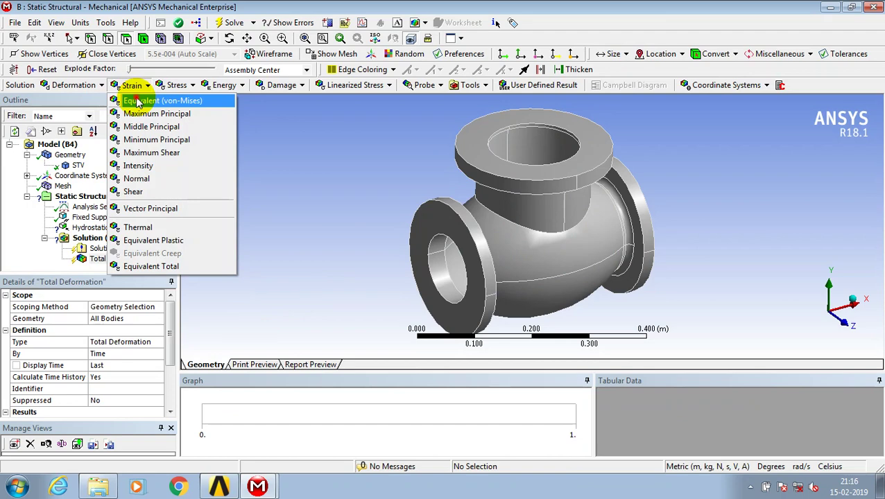
click(138, 102)
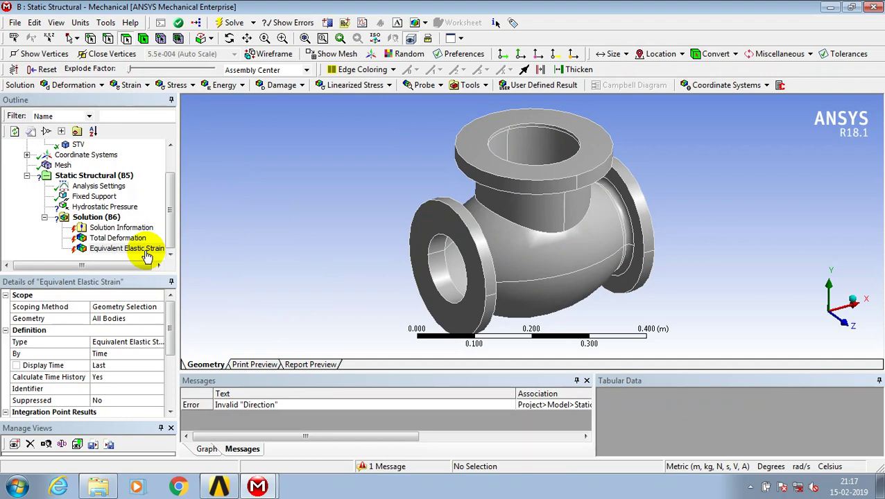
click(117, 207)
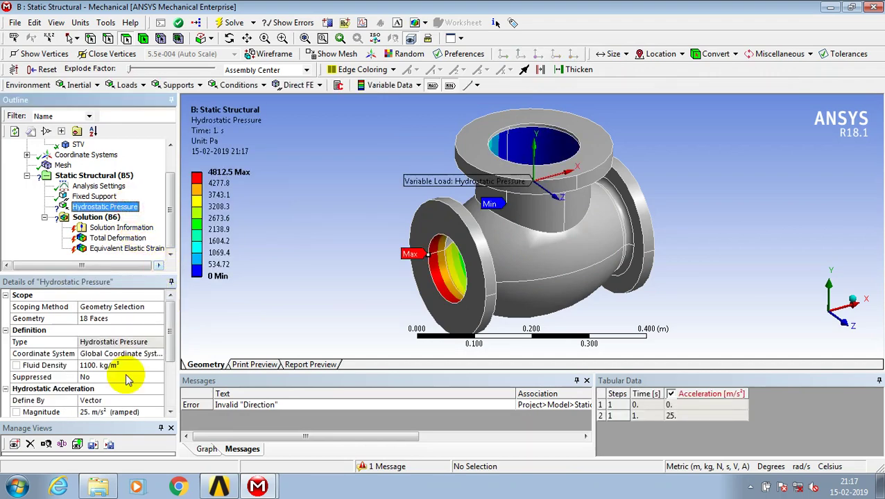
Step: Set the hydrostatic free surface X coordinate to 25 m
scroll(127, 379, down, 2)
click(127, 378)
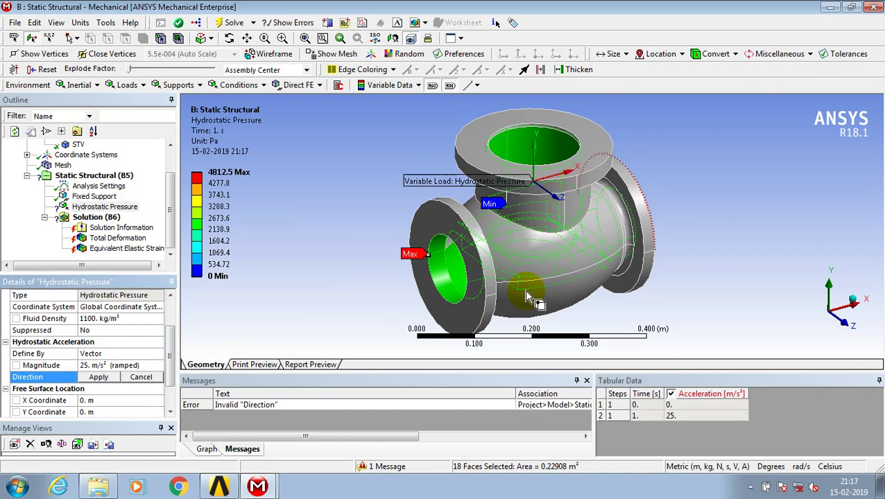
scroll(642, 185, down, 1)
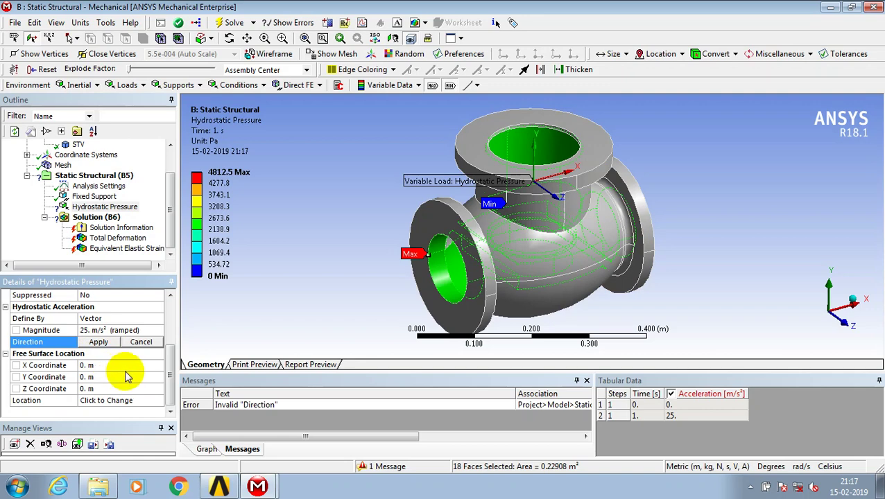
click(88, 365)
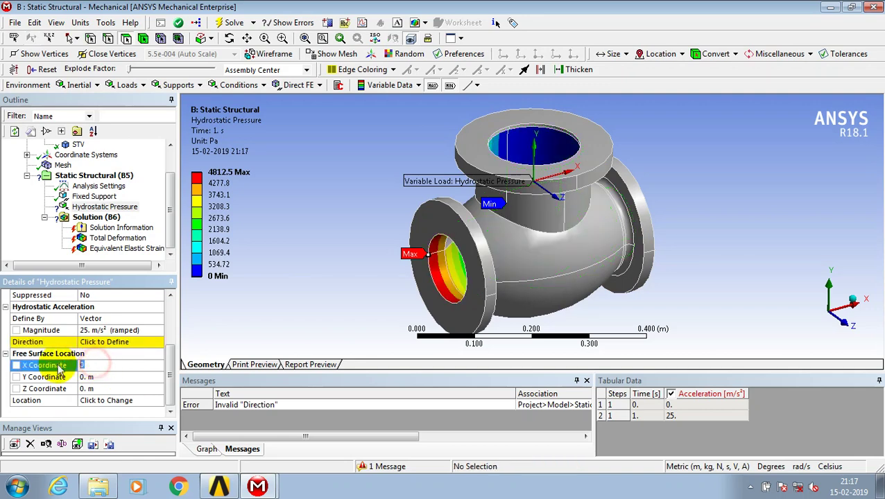
text(25)
key(Return)
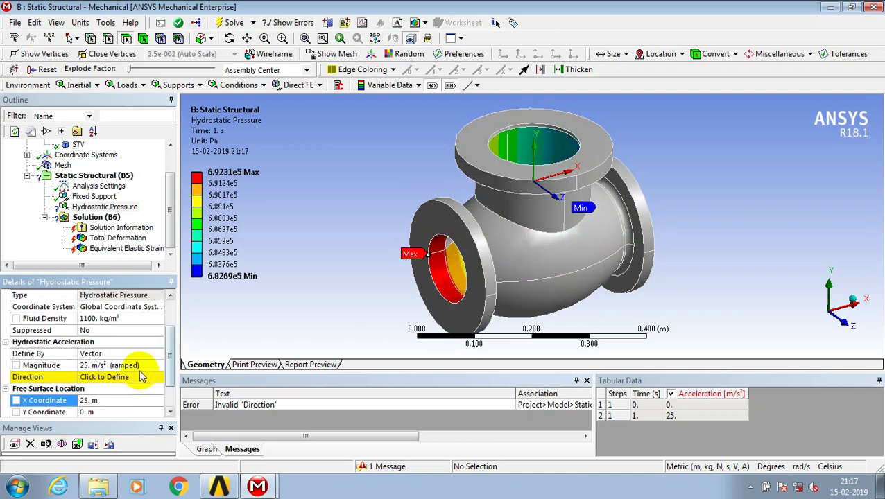
Step: Redefine the acceleration direction from a short flange edge so it reads -25, 0, 0
click(139, 376)
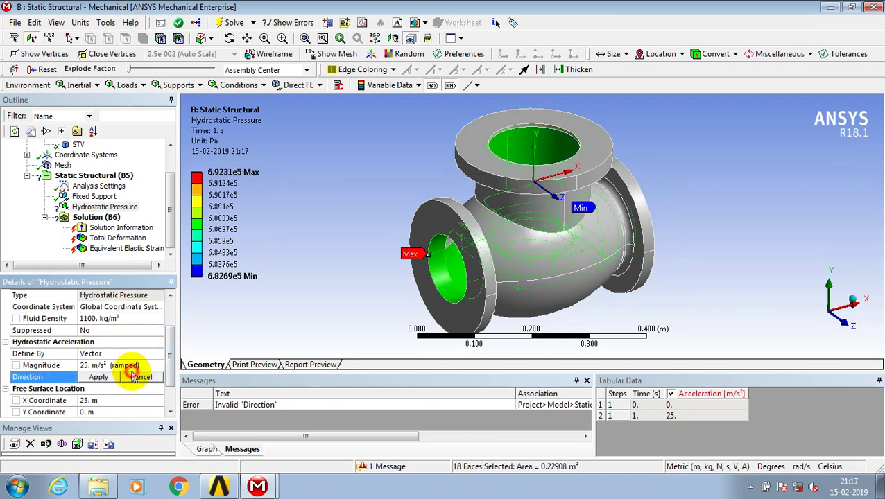
click(431, 254)
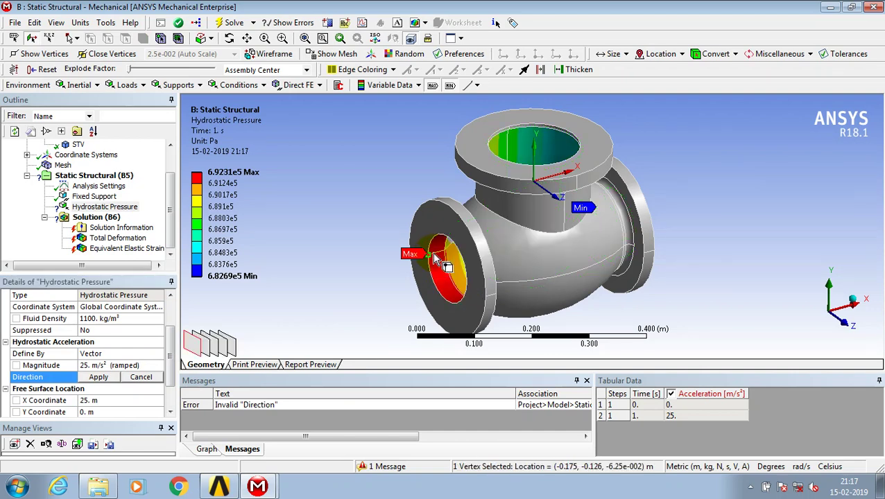
click(109, 376)
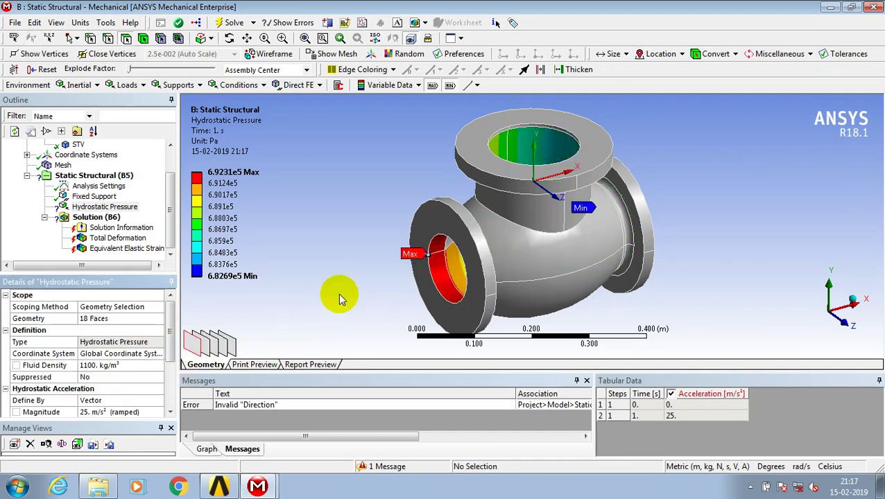
drag(169, 326, 170, 374)
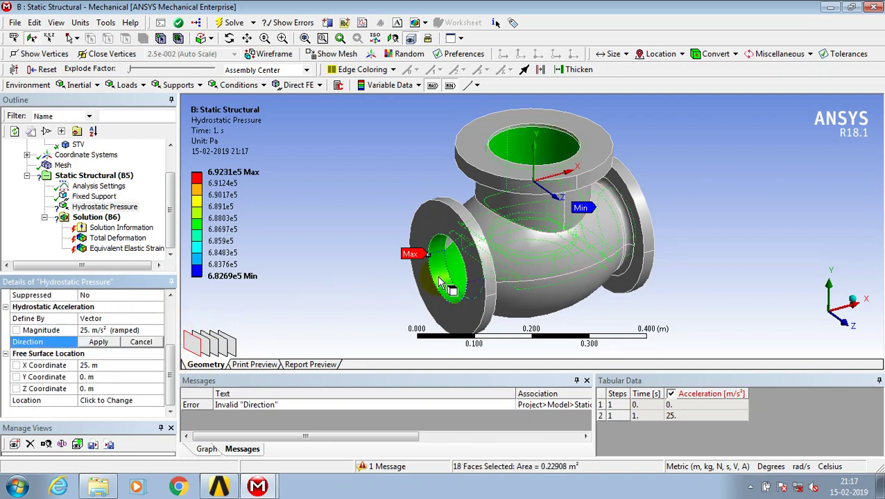
middle_drag(443, 278, 518, 276)
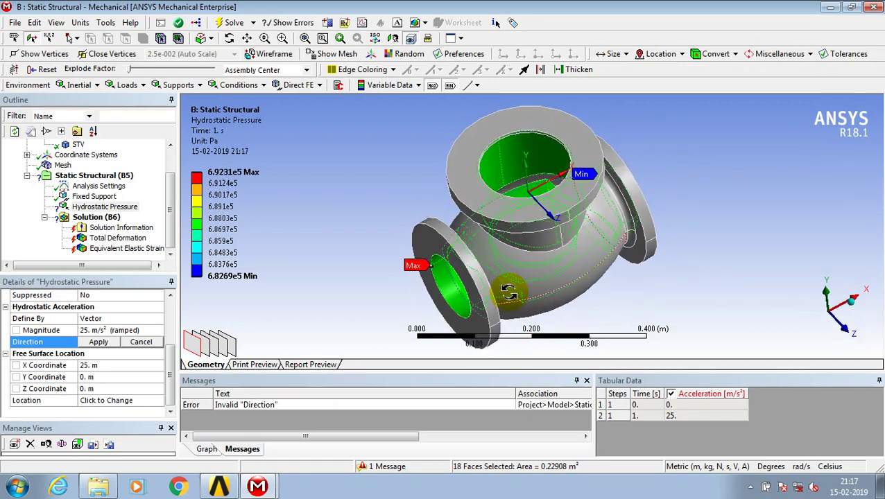
scroll(563, 191, down, 2)
scroll(565, 187, up, 2)
click(520, 186)
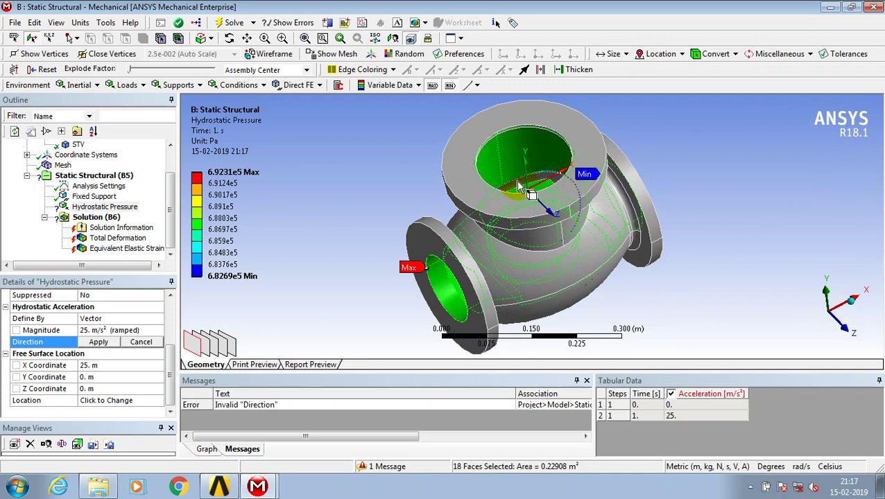
click(437, 269)
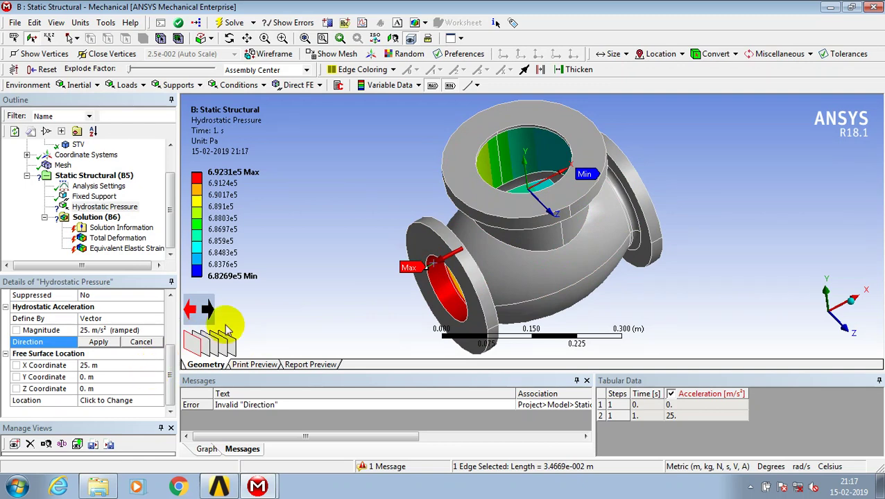
Step: Apply the new acceleration direction and solve the static structural analysis
click(98, 342)
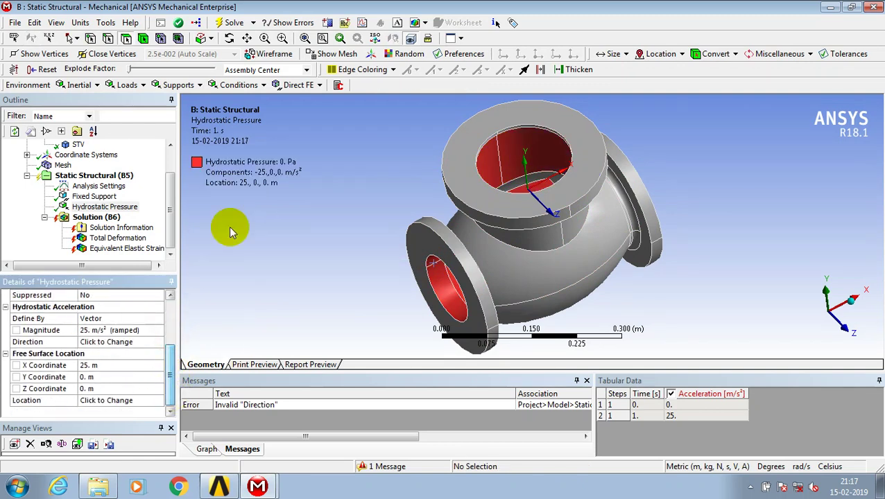
click(234, 22)
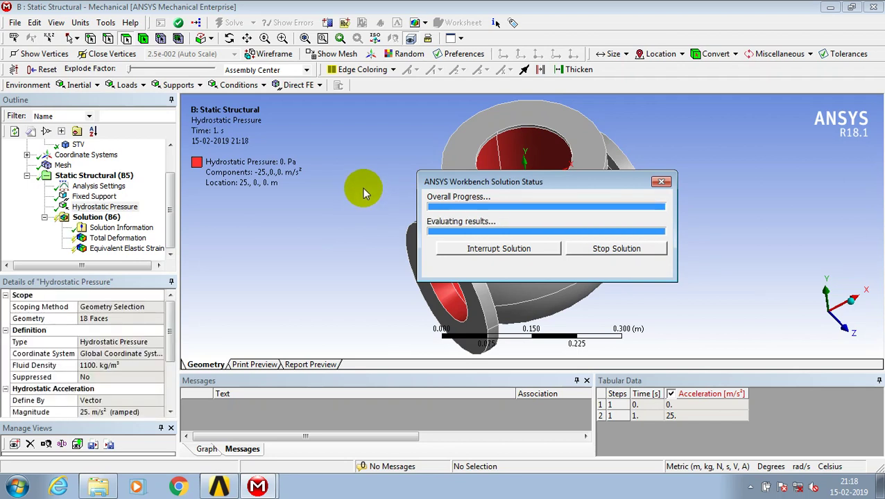
Step: Inspect the zero-valued Total Deformation and Equivalent Elastic Strain results on the valve
click(115, 238)
middle_drag(423, 219, 496, 211)
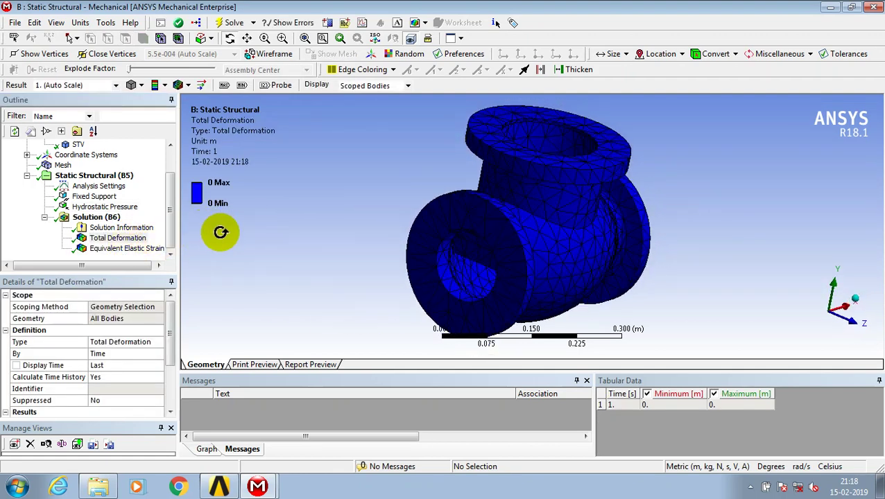
click(123, 249)
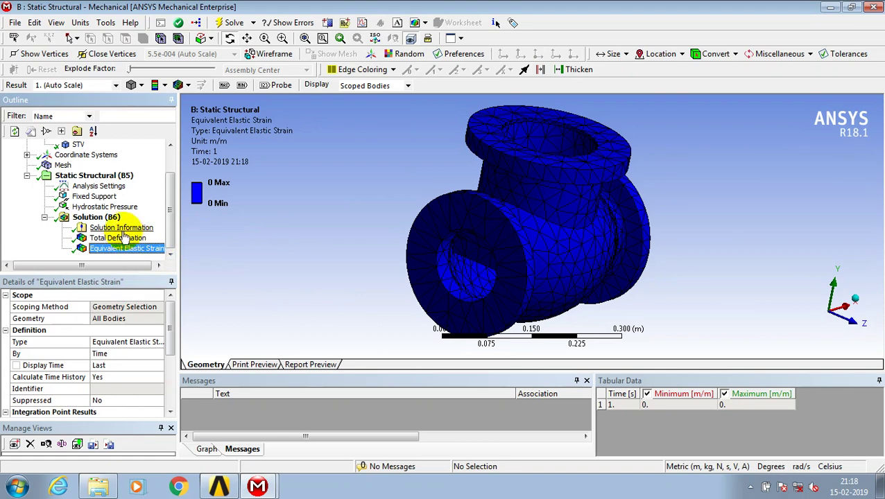
Step: Review the Hydrostatic Pressure load settings, then select Static Structural (B5) and open the Loads dropdown
click(104, 208)
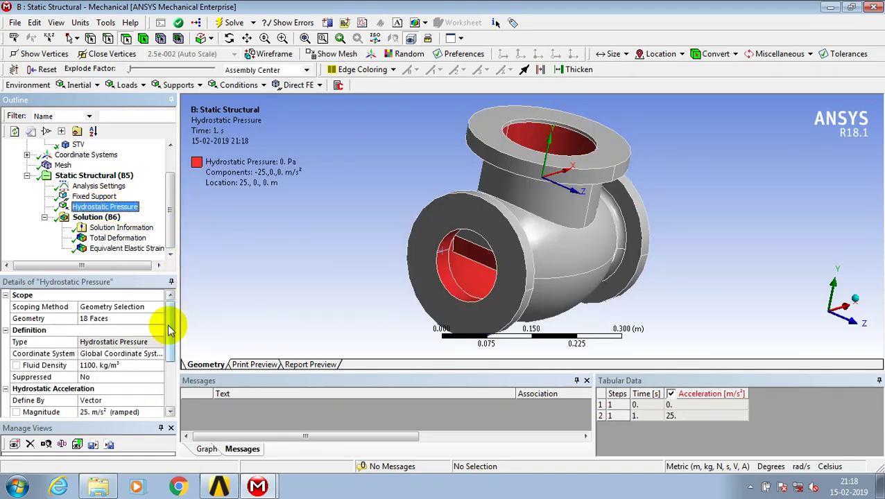
drag(169, 330, 168, 215)
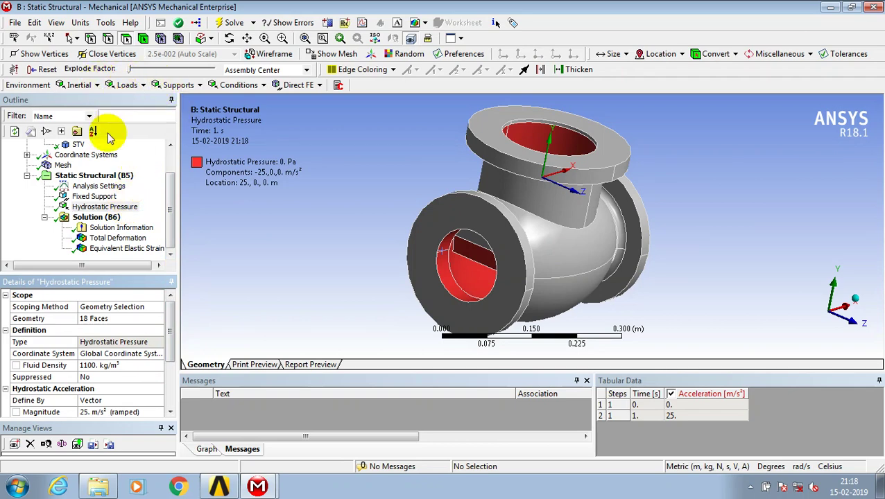
click(104, 176)
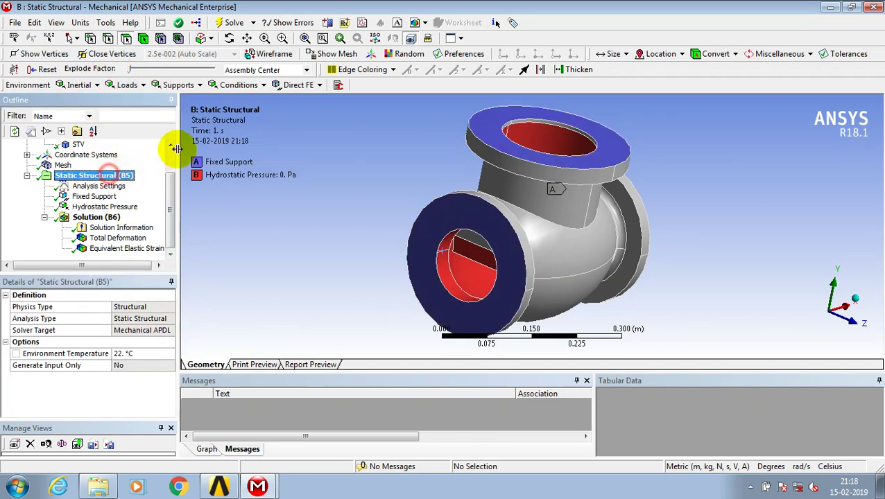
click(177, 86)
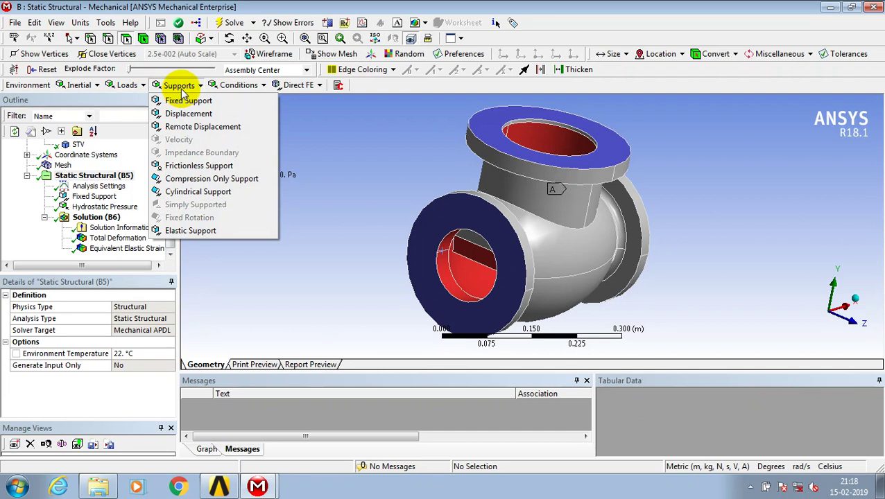
Step: Add a Pressure load and select the first inner bore and ring faces of the valve
click(144, 86)
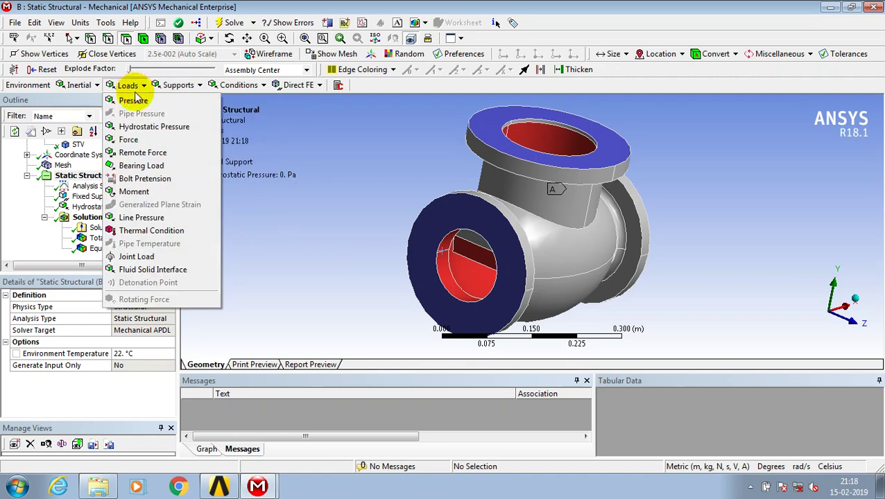
click(135, 105)
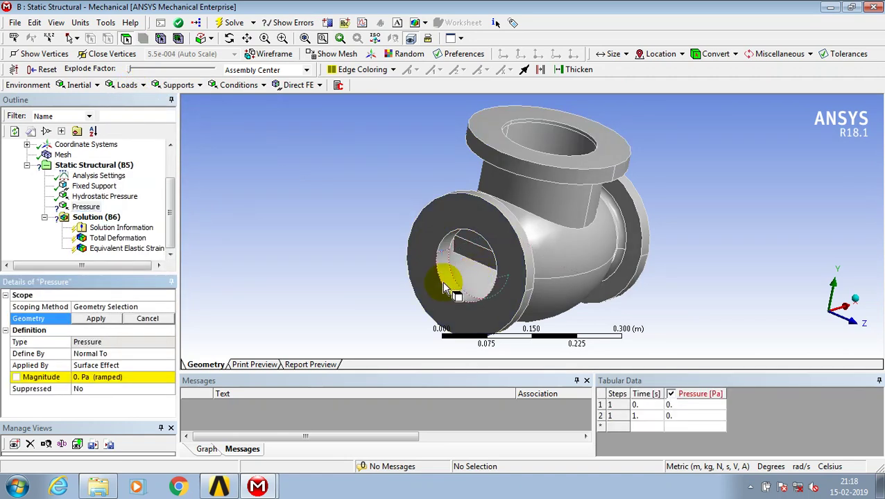
click(446, 277)
ctrl+click(446, 251)
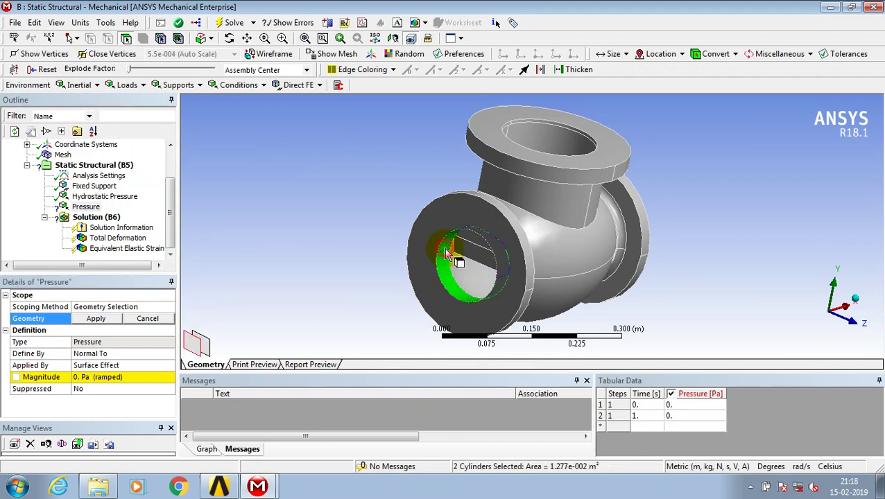
ctrl+click(447, 254)
middle_drag(448, 253, 516, 267)
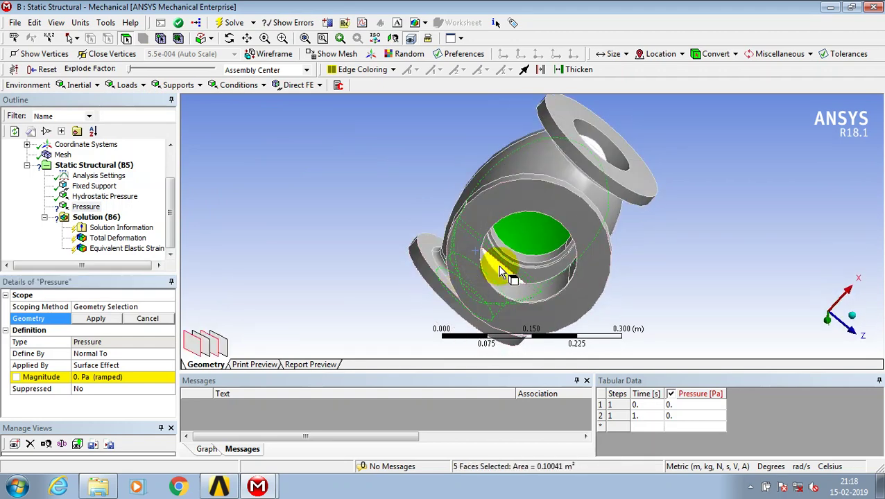
ctrl+click(517, 267)
ctrl+click(529, 265)
scroll(529, 266, up, 5)
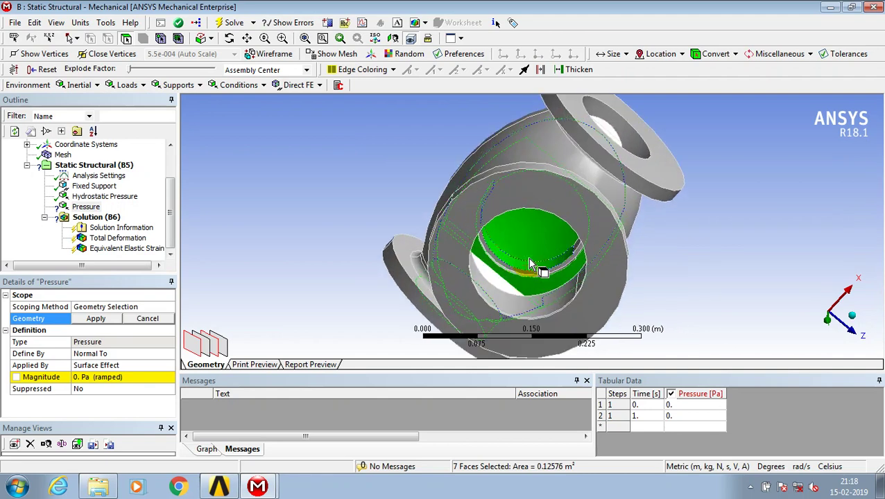
ctrl+click(559, 305)
ctrl+click(557, 312)
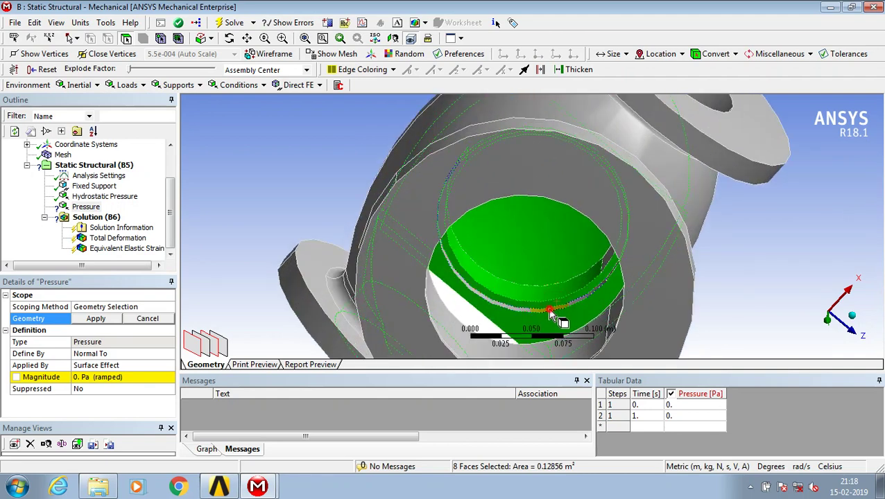
ctrl+click(549, 313)
Step: Add further inner bore faces, removing the wrongly picked ring faces and re-adding the bore's ring face
middle_drag(550, 313, 510, 215)
ctrl+click(581, 210)
ctrl+click(430, 251)
ctrl+click(494, 227)
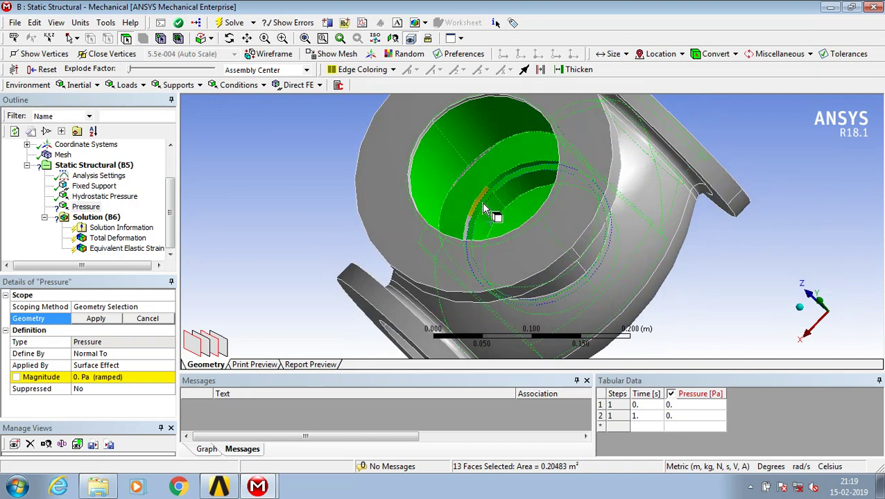
ctrl+click(482, 205)
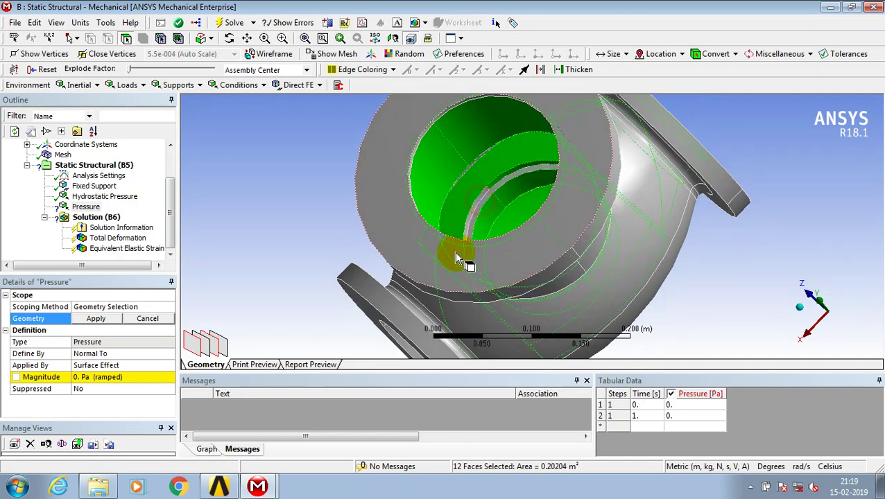
ctrl+click(478, 203)
ctrl+click(514, 180)
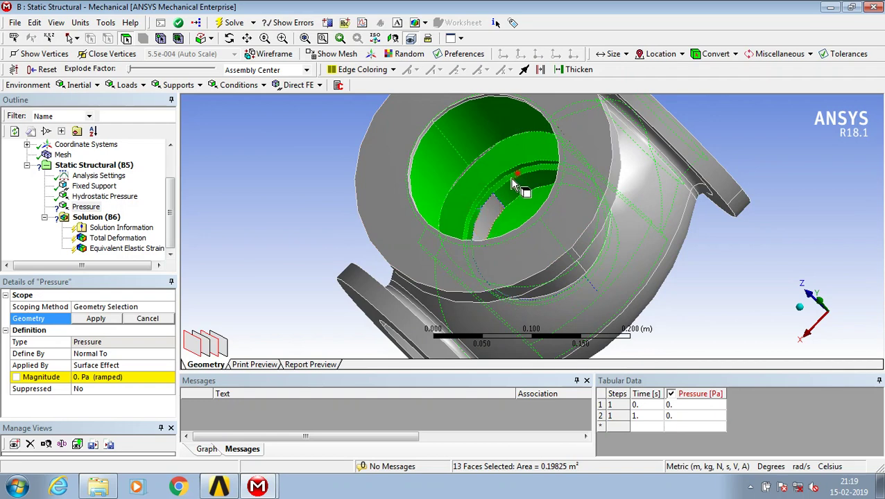
Step: Add the side-bore faces and the remaining inner pipe faces to the pressure selection
middle_drag(513, 184, 428, 208)
ctrl+click(427, 208)
ctrl+click(429, 234)
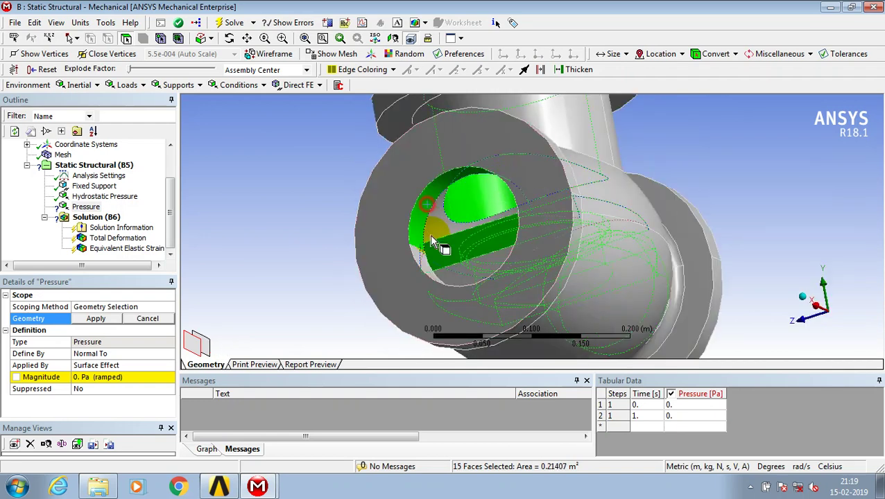
ctrl+click(416, 262)
middle_drag(485, 217, 505, 287)
ctrl+click(603, 251)
scroll(436, 243, down, 3)
scroll(505, 287, up, 4)
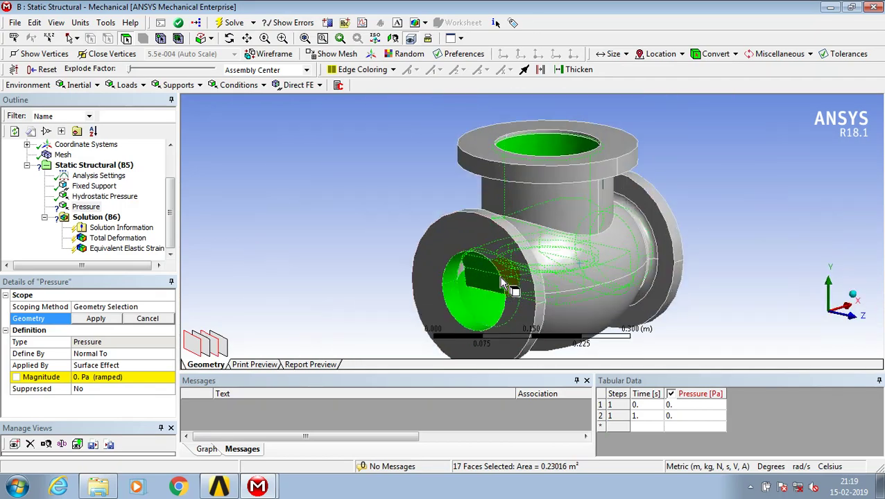
scroll(401, 284, down, 1)
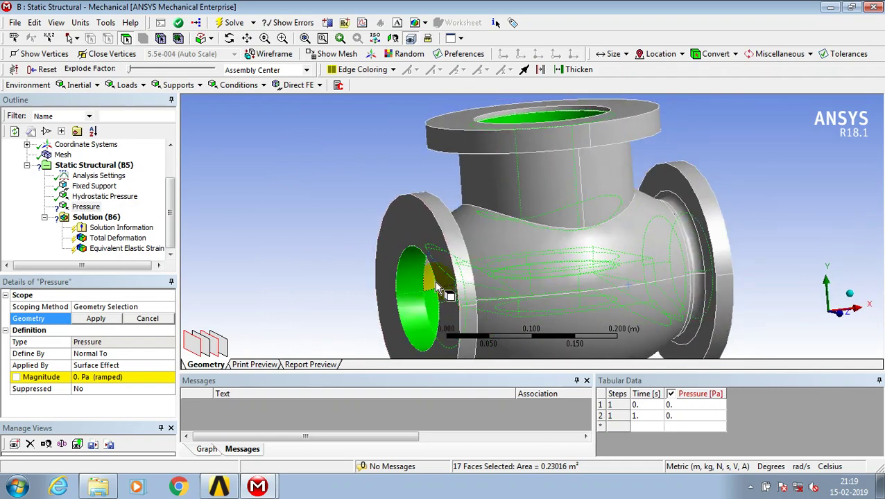
ctrl+click(388, 290)
Step: Apply the pressure to the 18 selected faces with a 2 Pa magnitude and re-solve
click(96, 319)
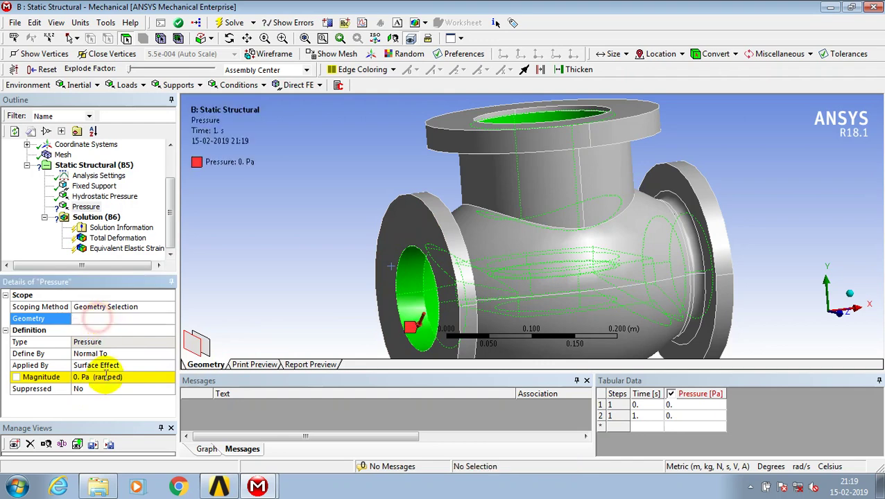
click(104, 377)
text(2)
key(Return)
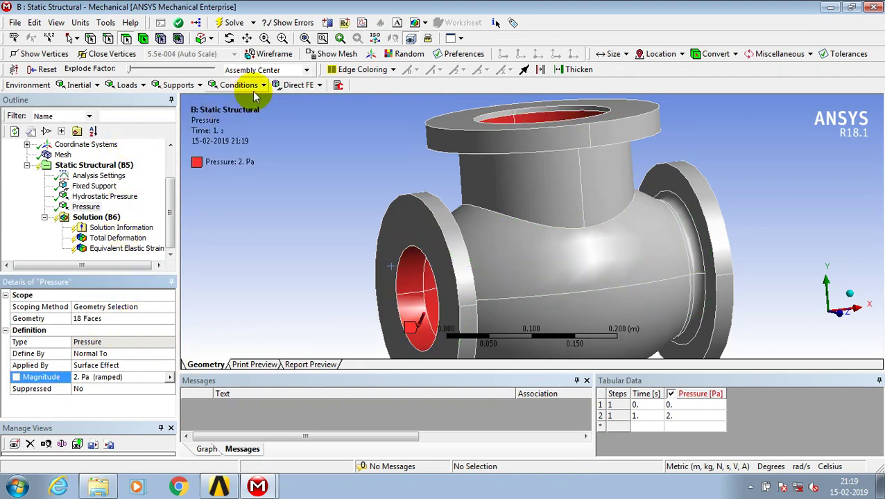
click(229, 23)
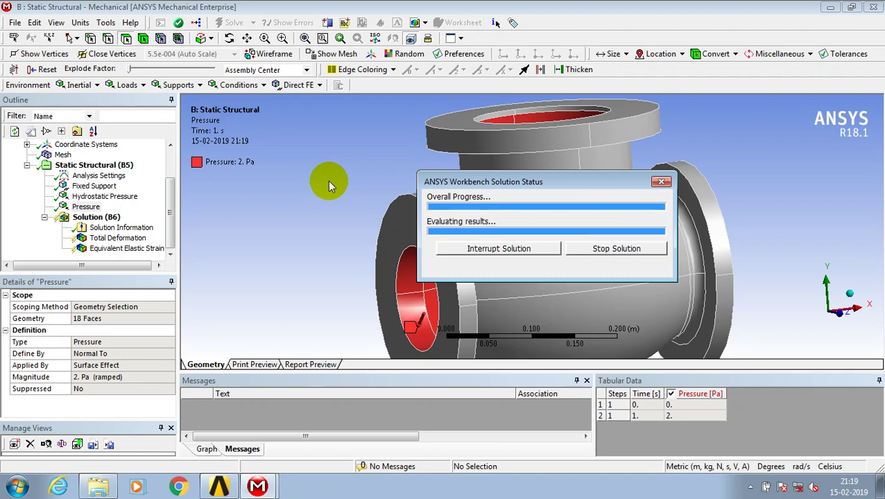
Step: Inspect the solved Total Deformation and Equivalent Elastic Strain contours under 2 Pa
click(136, 238)
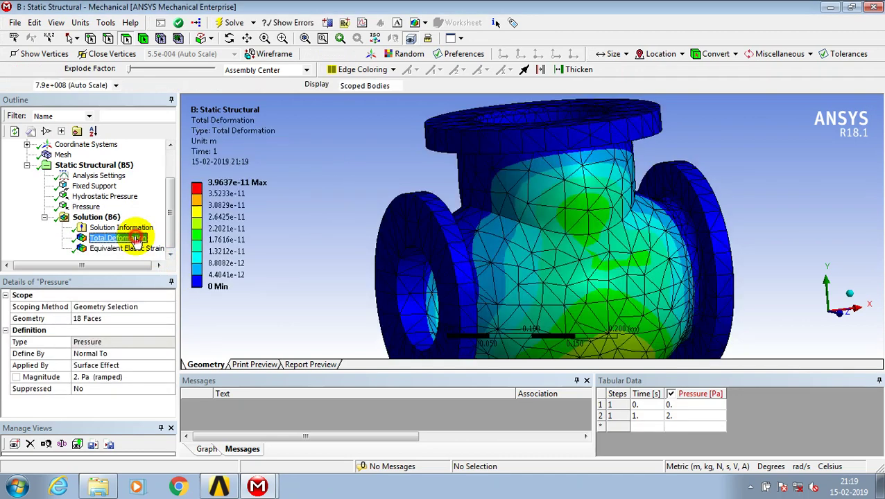
middle_drag(396, 263, 585, 333)
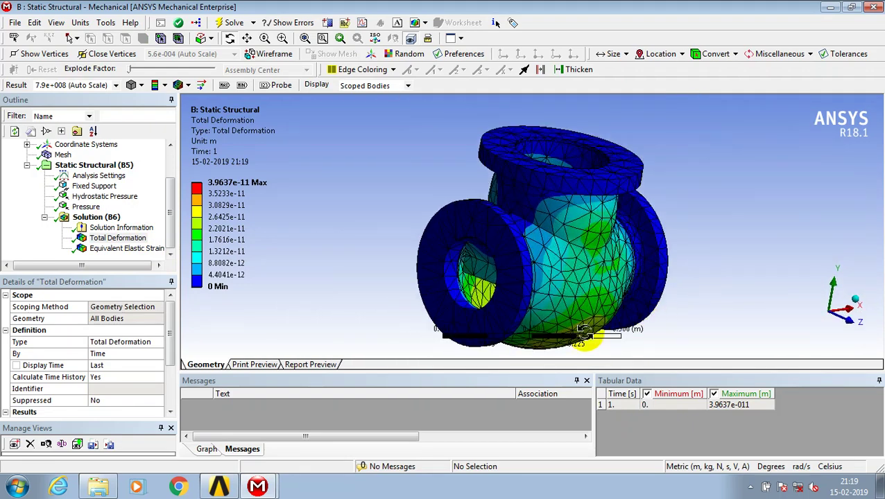
click(120, 250)
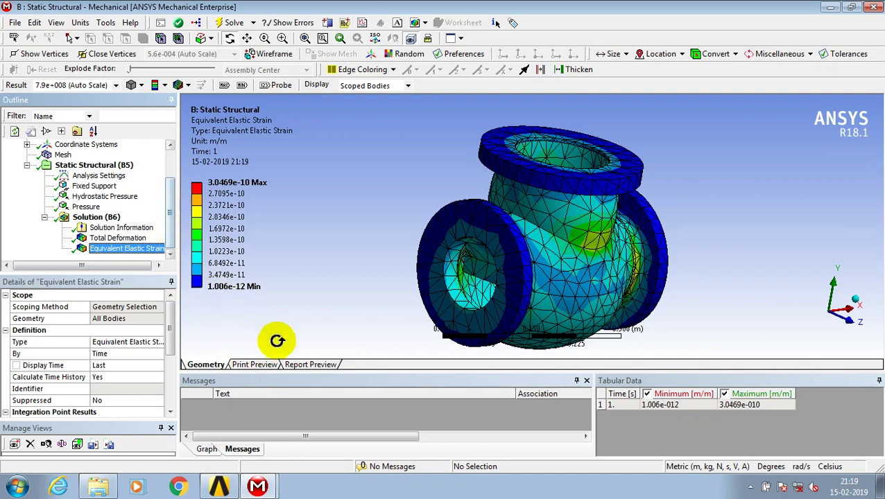
Step: Generate the Report Preview, then return to the model view
click(306, 364)
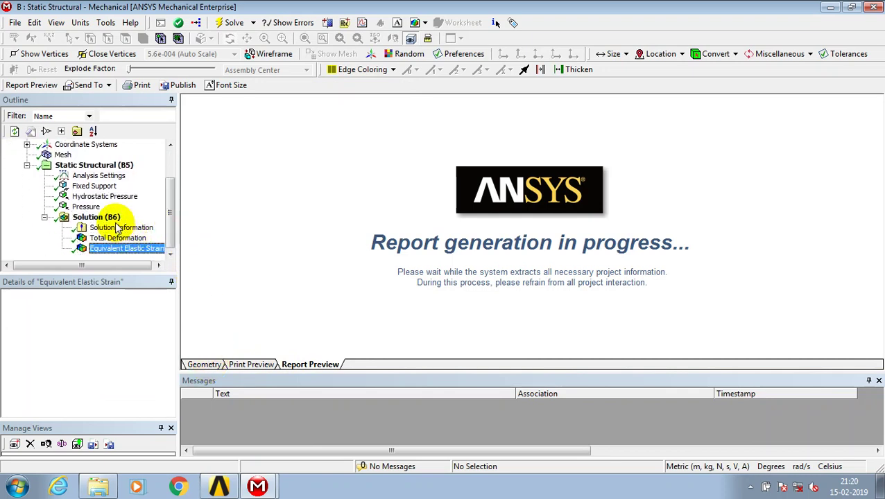
click(104, 224)
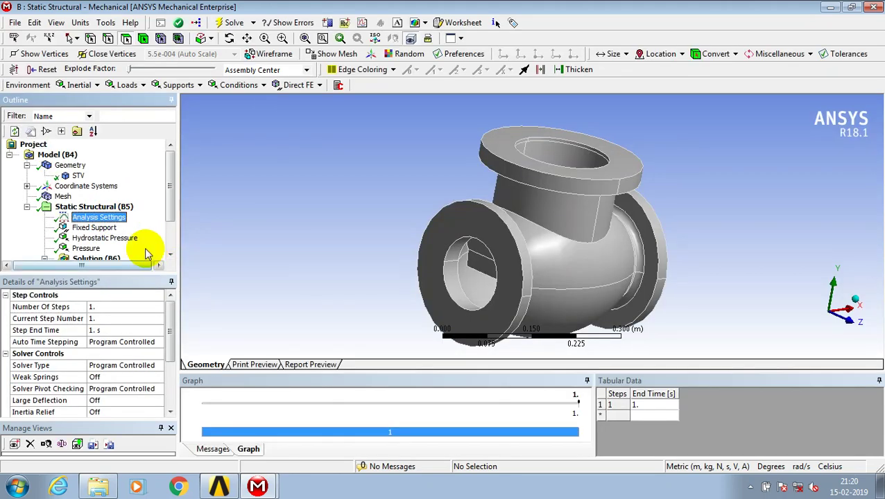
scroll(166, 194, down, 2)
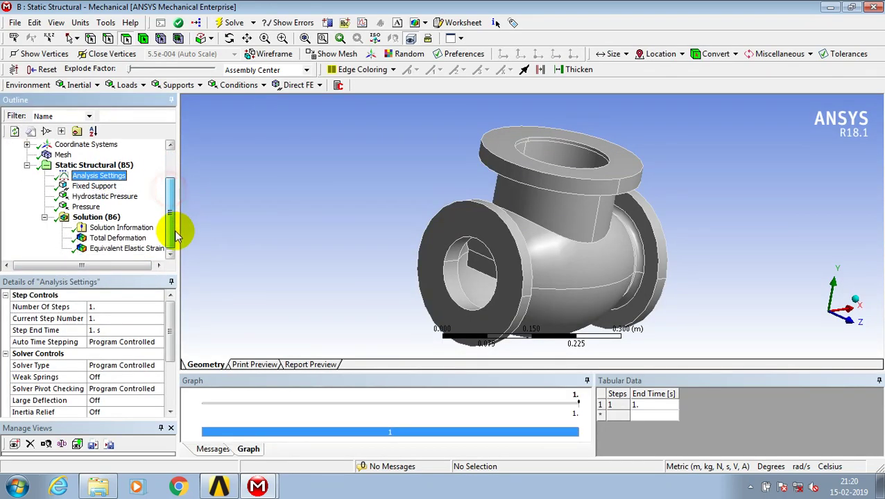
Step: Animate the Total Deformation contours, then the Equivalent Elastic Strain contours (1.006e-12 to 3.0469e-10 m/m)
click(120, 238)
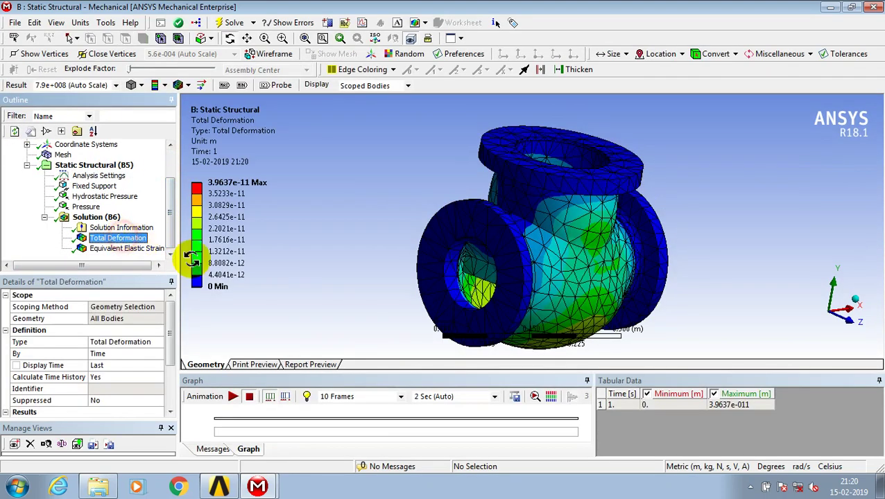
click(232, 397)
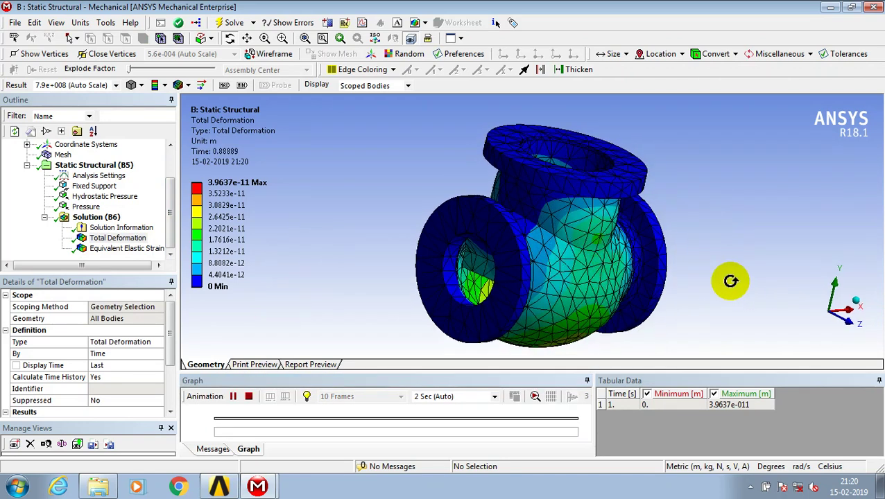
mouse_move(730, 281)
mouse_down()
mouse_move(658, 257)
mouse_move(438, 256)
mouse_move(694, 290)
mouse_move(691, 203)
mouse_move(740, 278)
mouse_up()
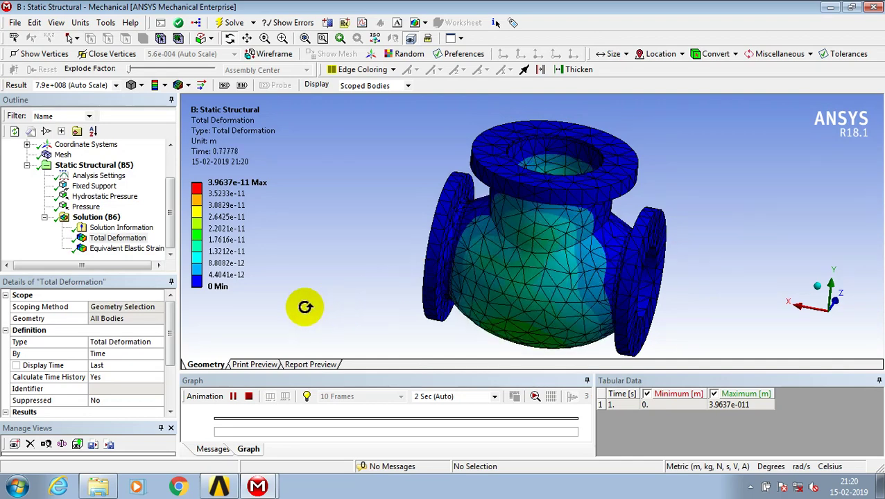
click(111, 249)
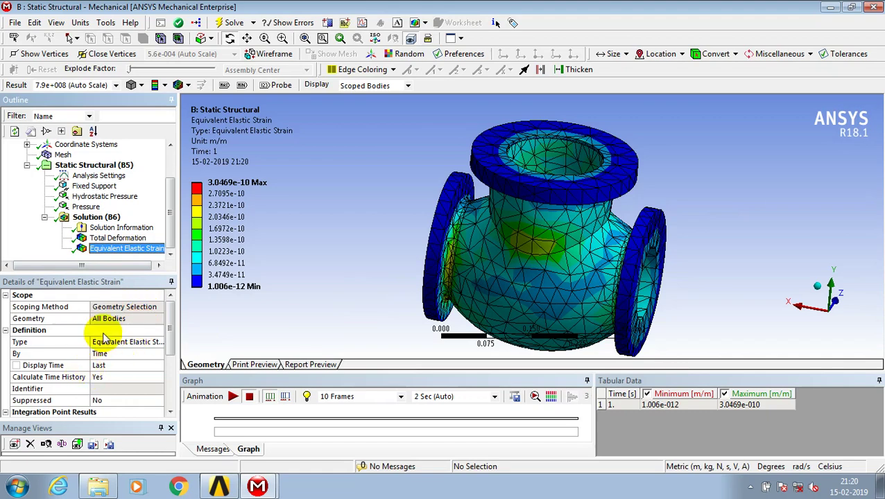
click(233, 397)
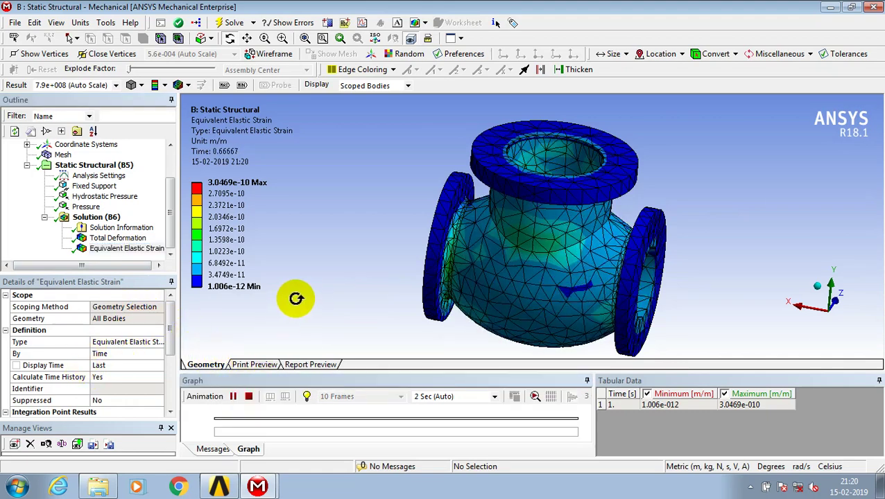